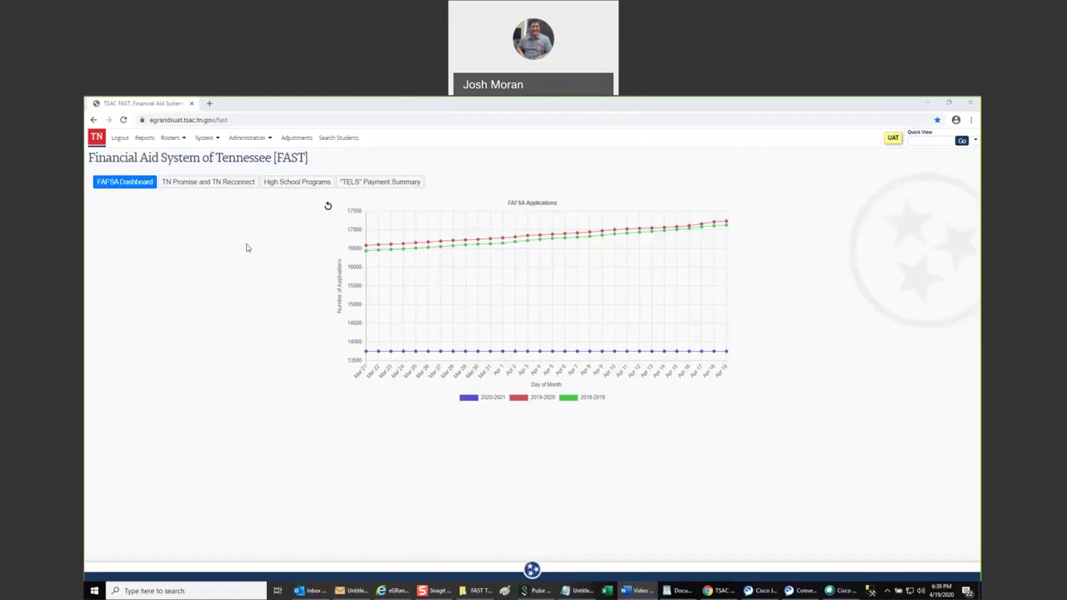
- Open the Certification roster page and select the TSAA Tennessee Grants aid program for the 2019 - 2020 academic year
click(172, 137)
click(185, 153)
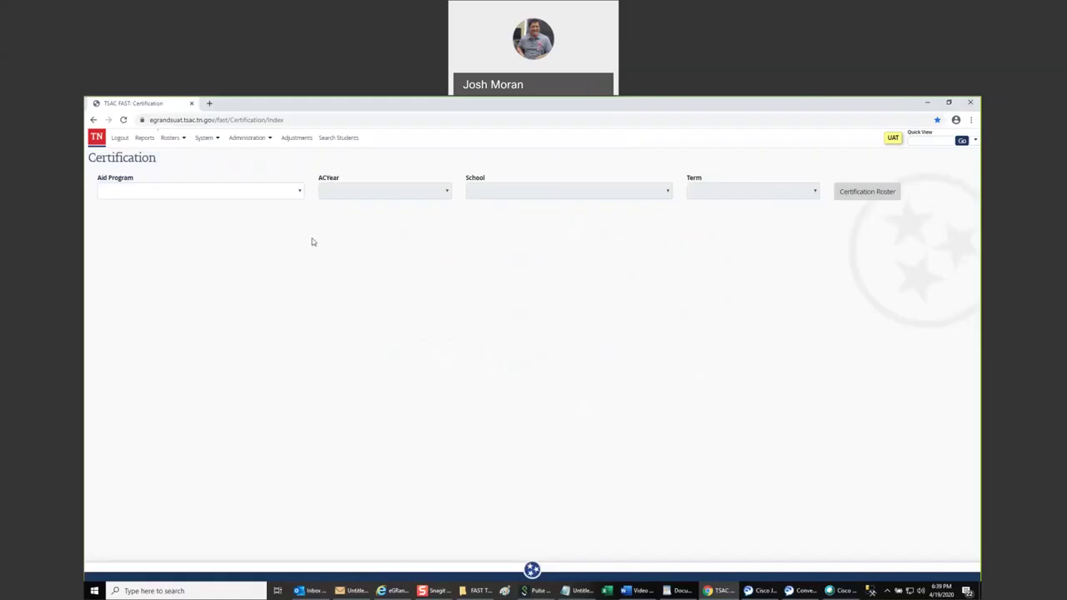
click(286, 197)
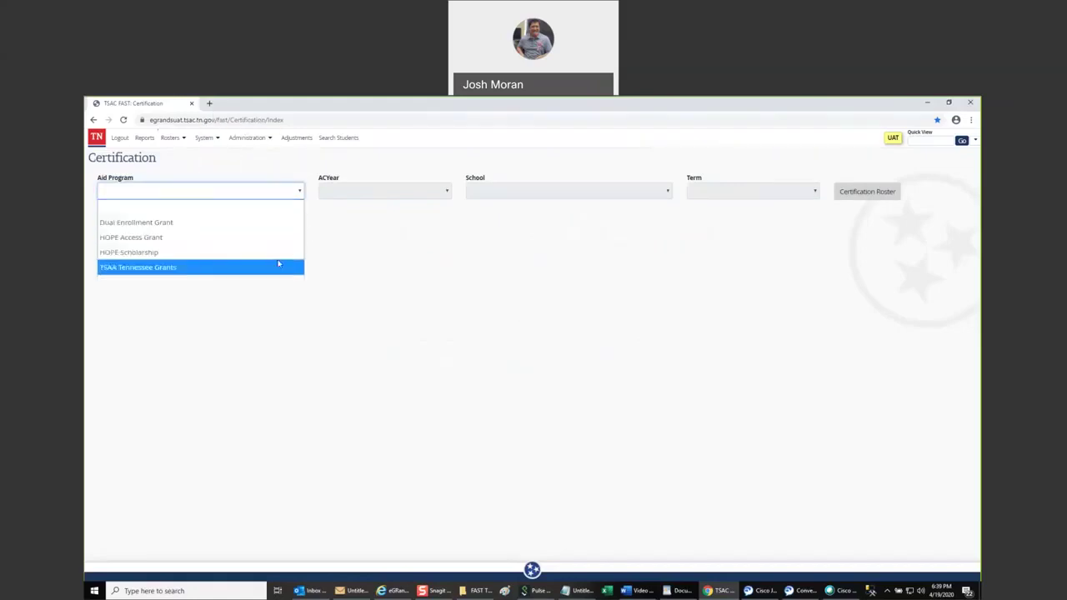
click(278, 264)
click(257, 194)
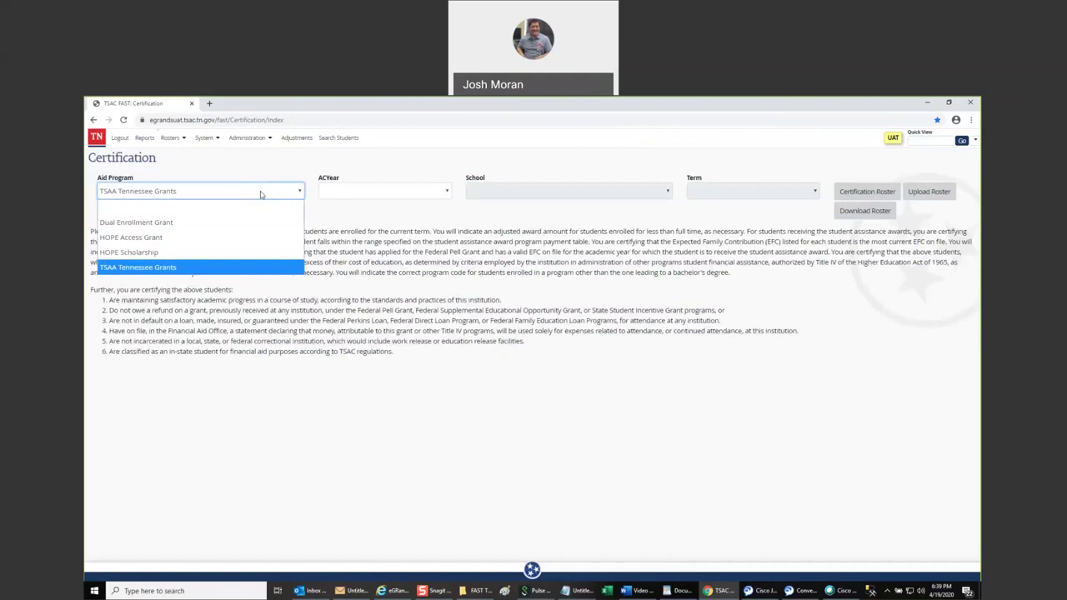
click(356, 192)
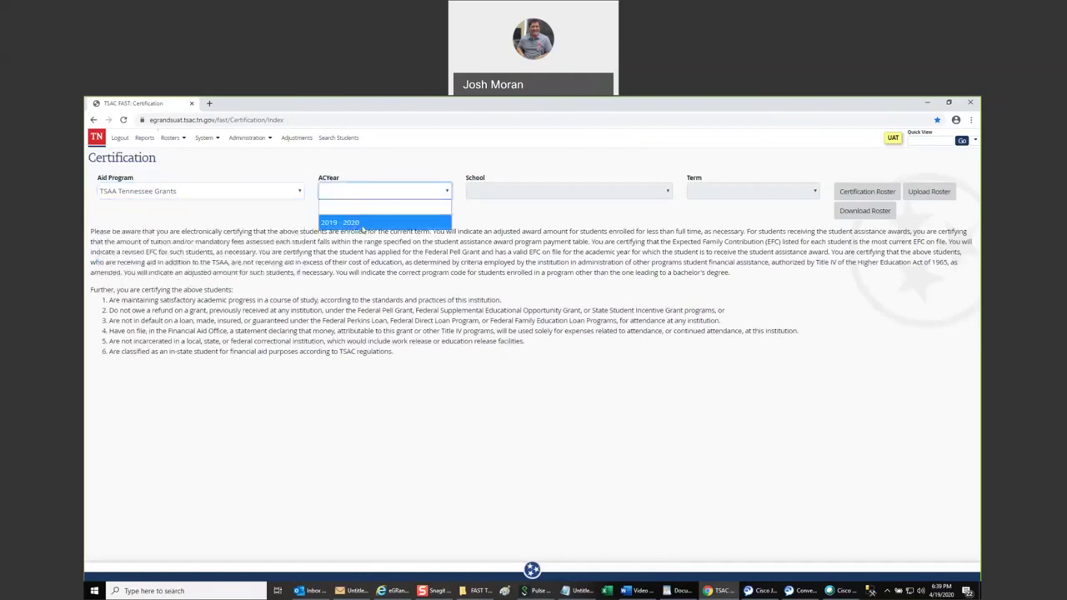
click(363, 223)
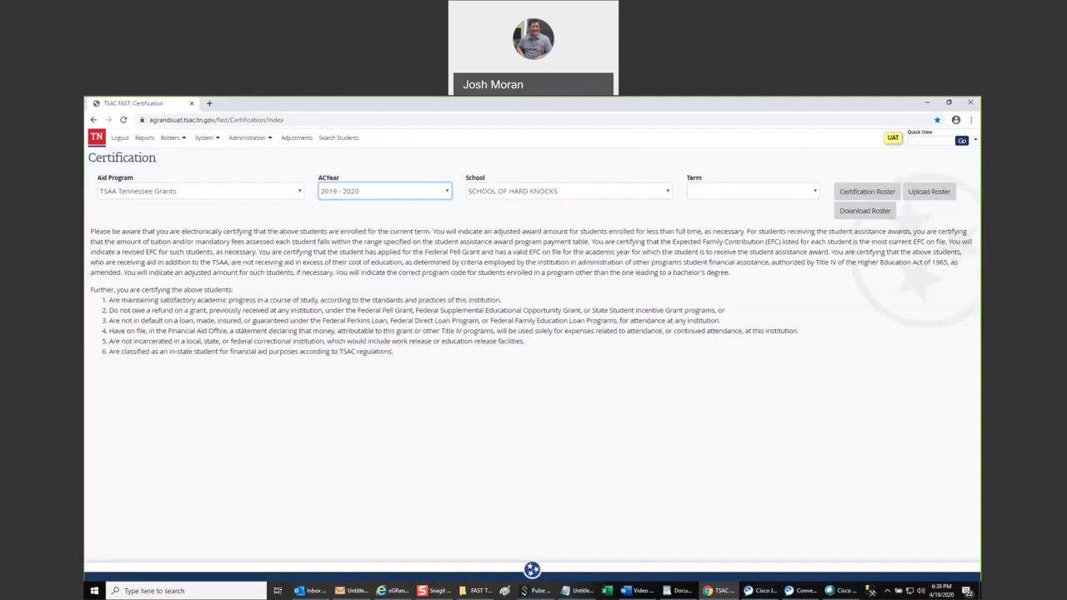
key(alt+Tab)
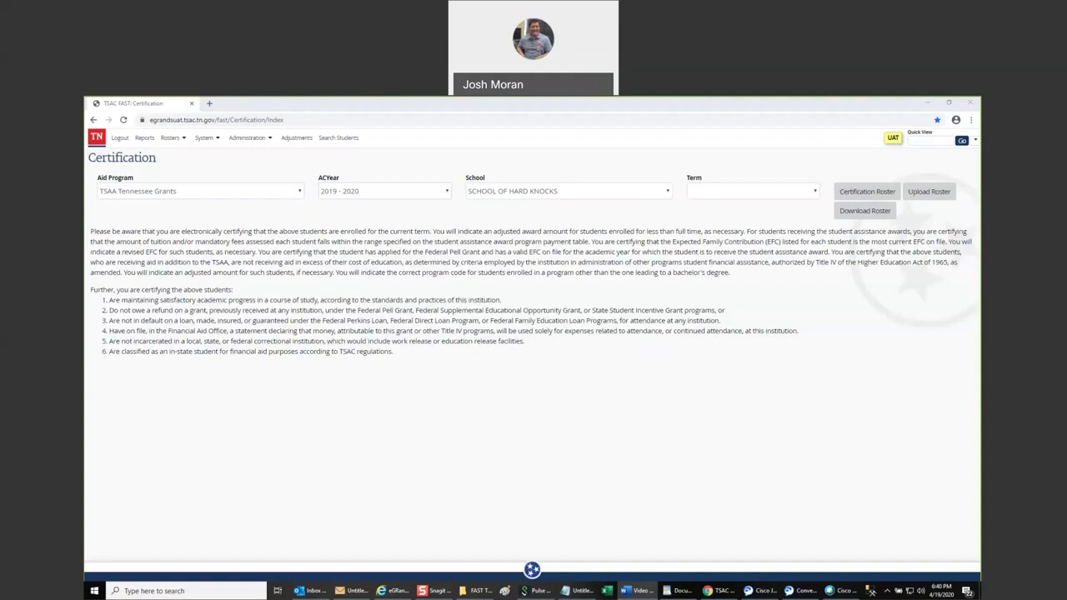
- Try to select the Dual Enrollment Grant for academic year 2020 - 2021 with the Summer term, and dismiss the alert
click(288, 320)
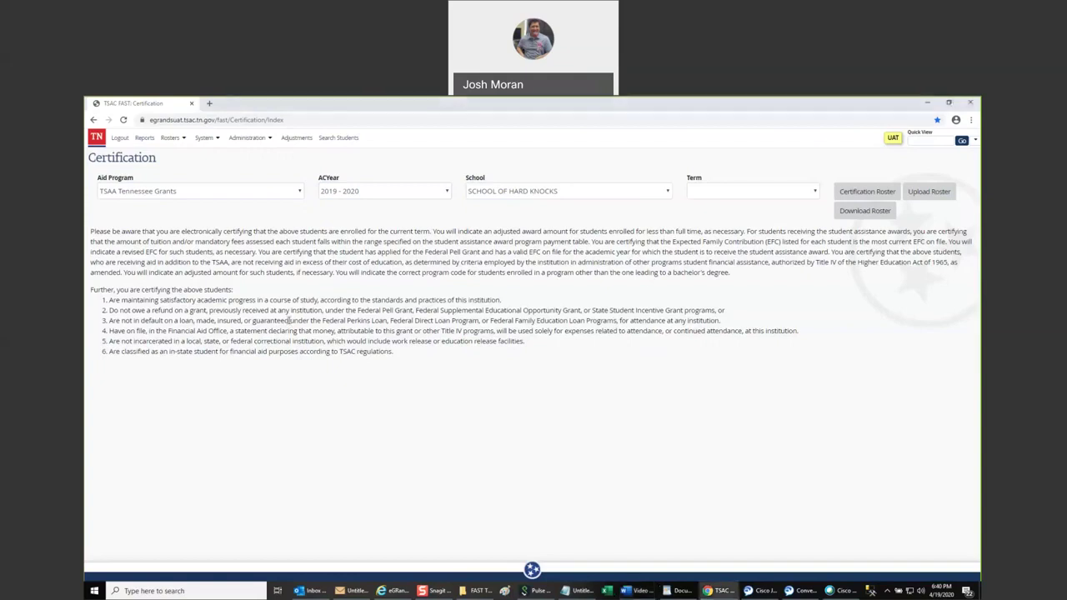
click(286, 190)
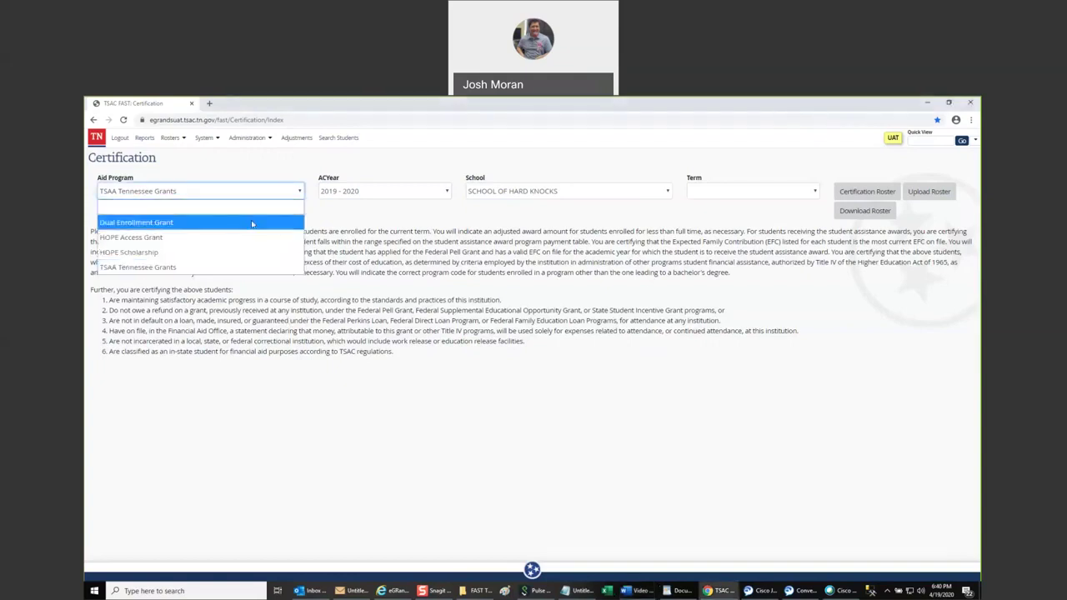
click(252, 222)
click(351, 190)
click(352, 190)
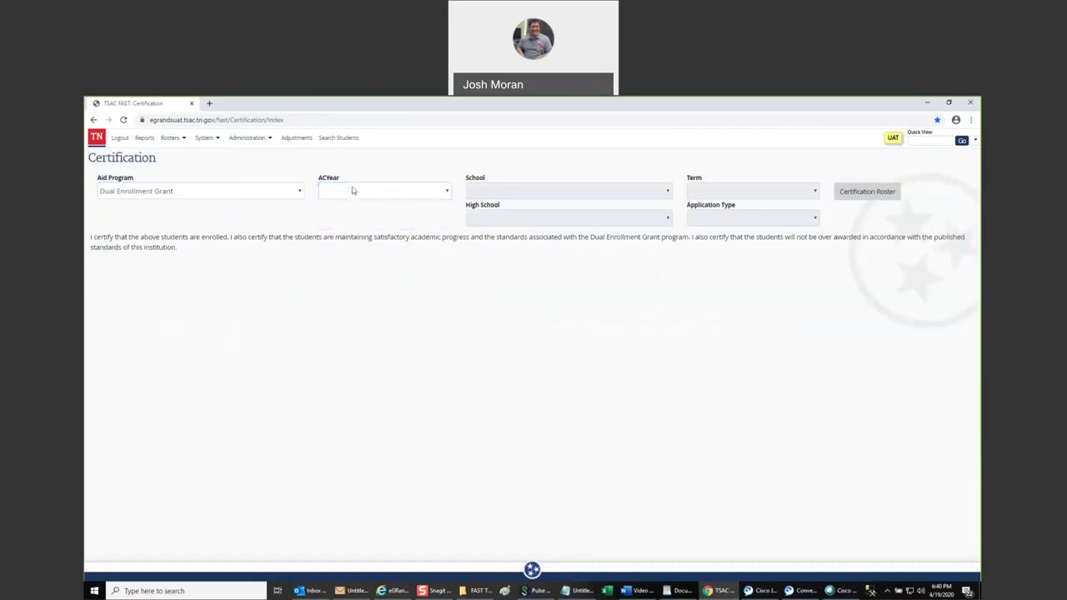
click(352, 190)
click(350, 221)
click(735, 194)
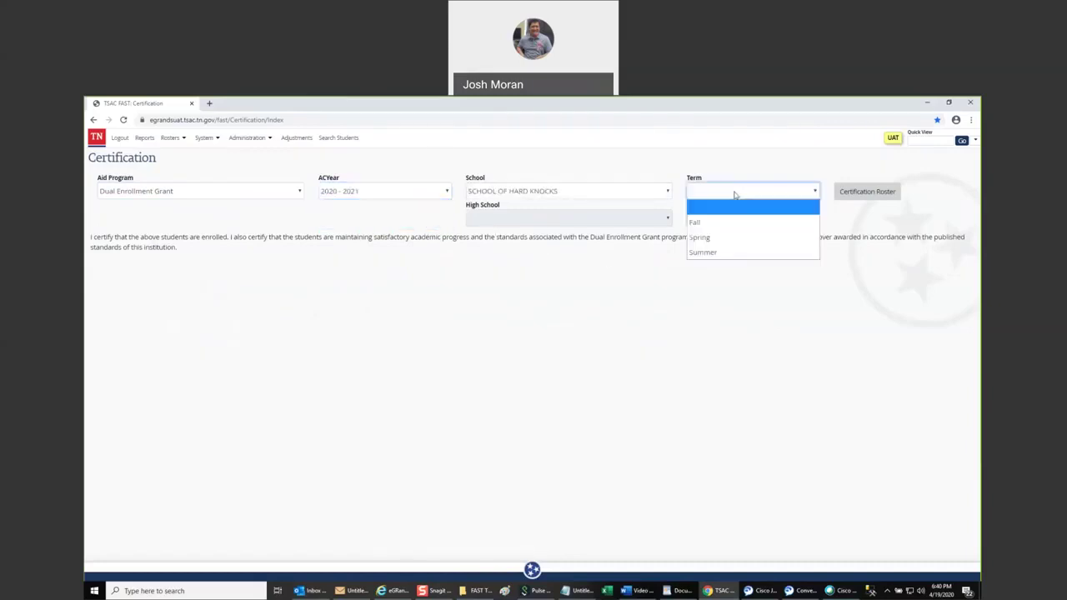
click(730, 251)
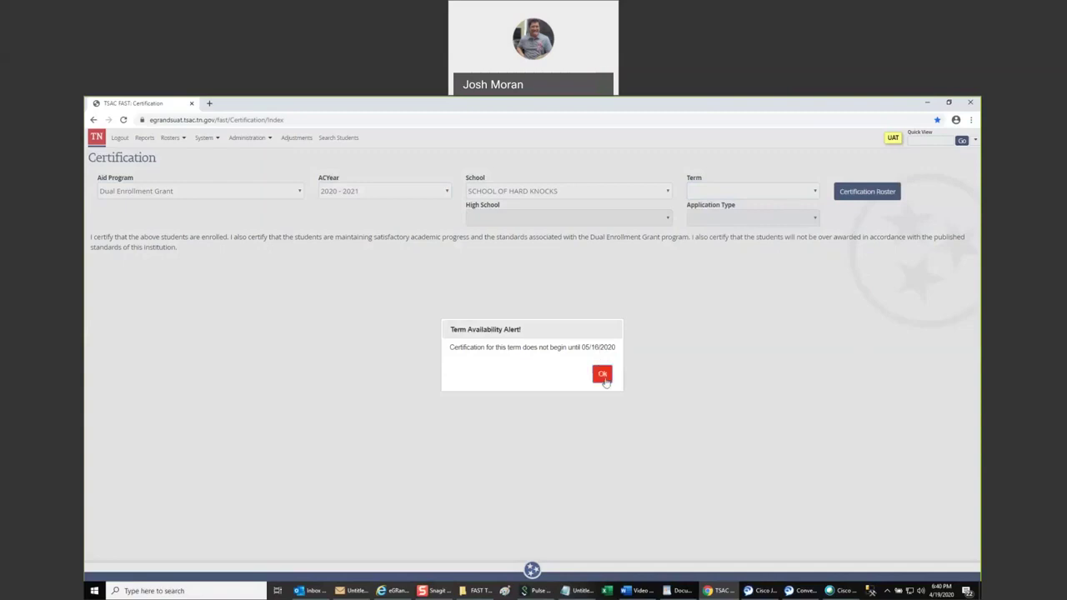
click(603, 375)
- Set the certification criteria to TSAA Tennessee Grants, academic year 2019 - 2020 and the Fall term
click(254, 197)
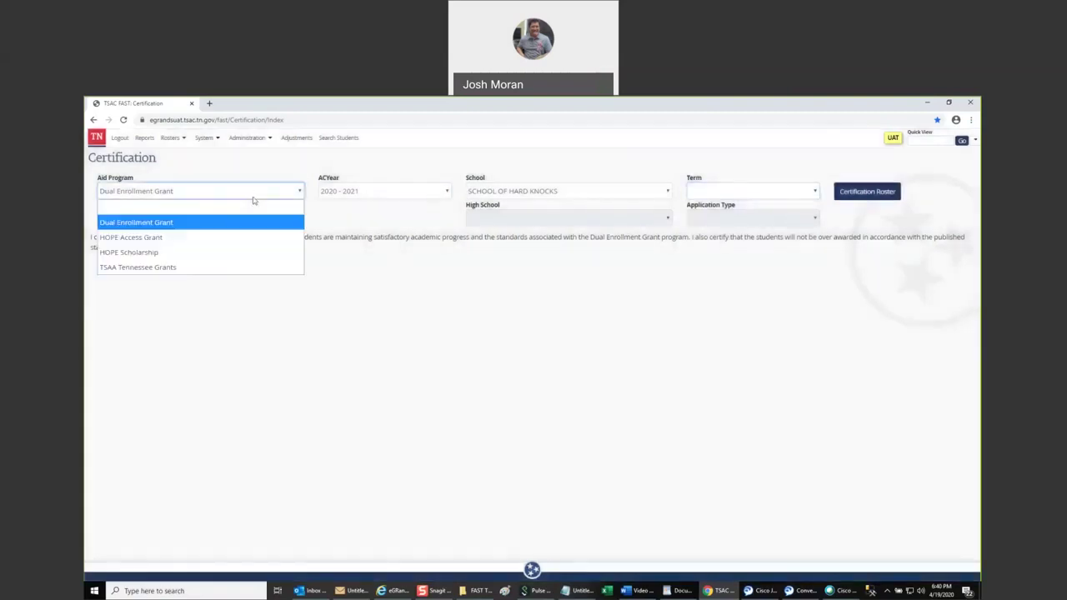
click(229, 267)
click(383, 191)
click(392, 214)
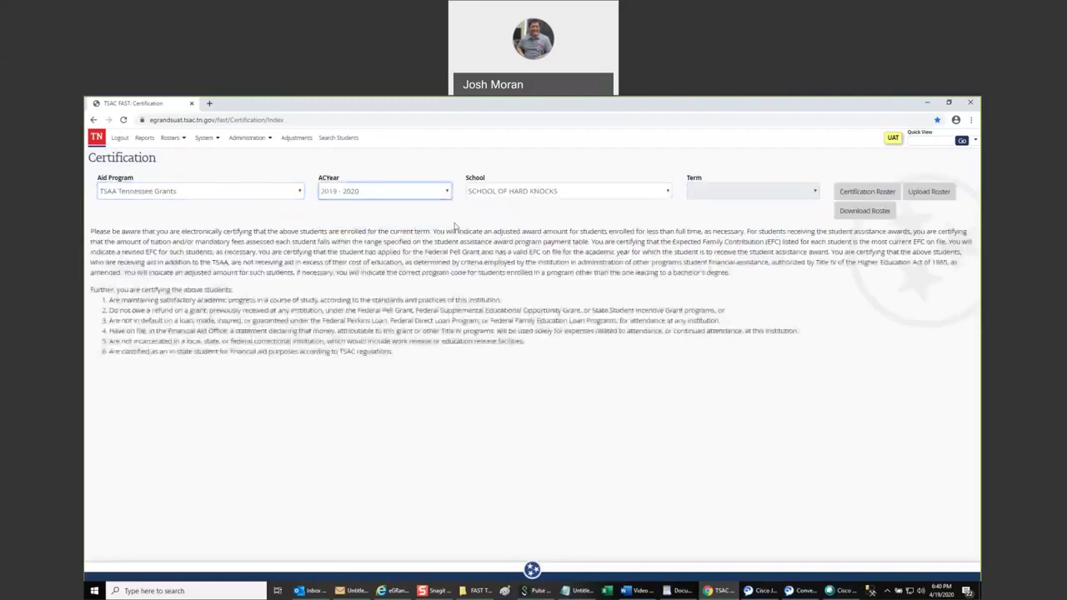
click(710, 193)
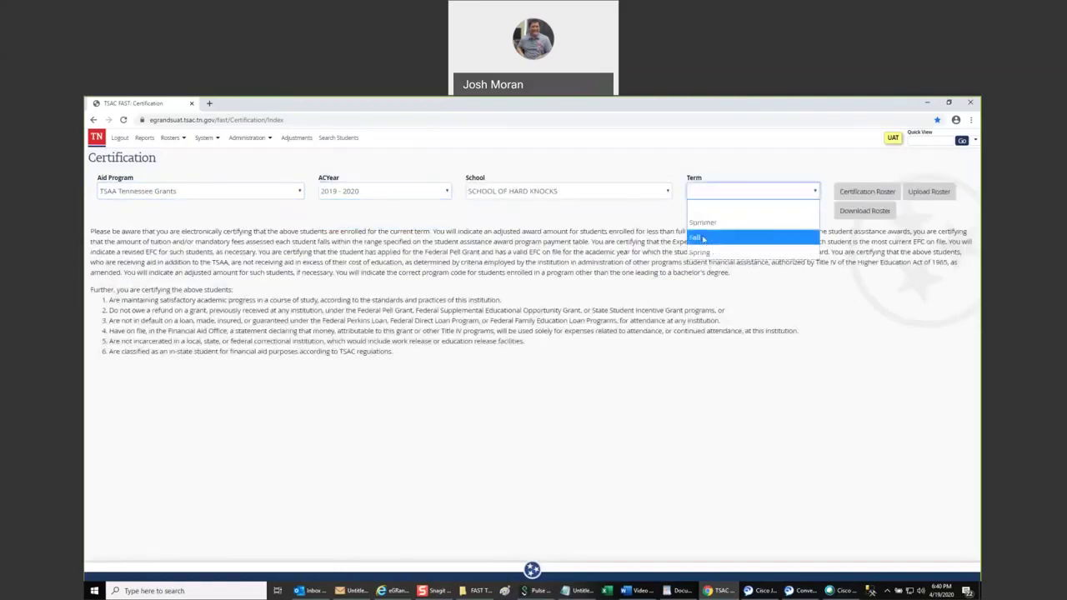
click(702, 239)
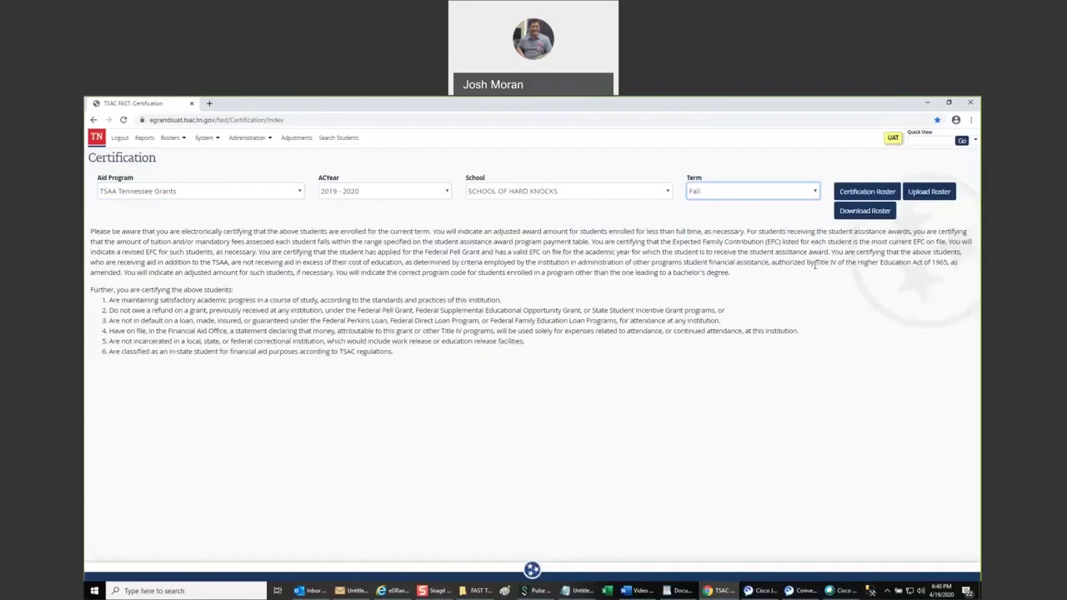
- Request the certification roster download file for the selected TSAA Grant, 2020, Fall criteria
key(alt+Tab)
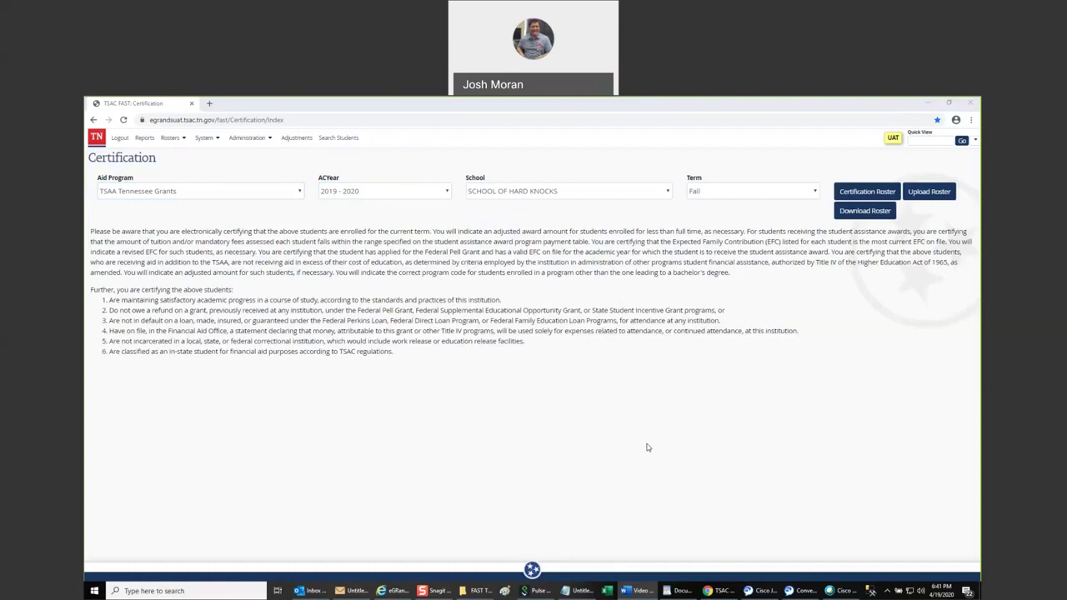
click(850, 218)
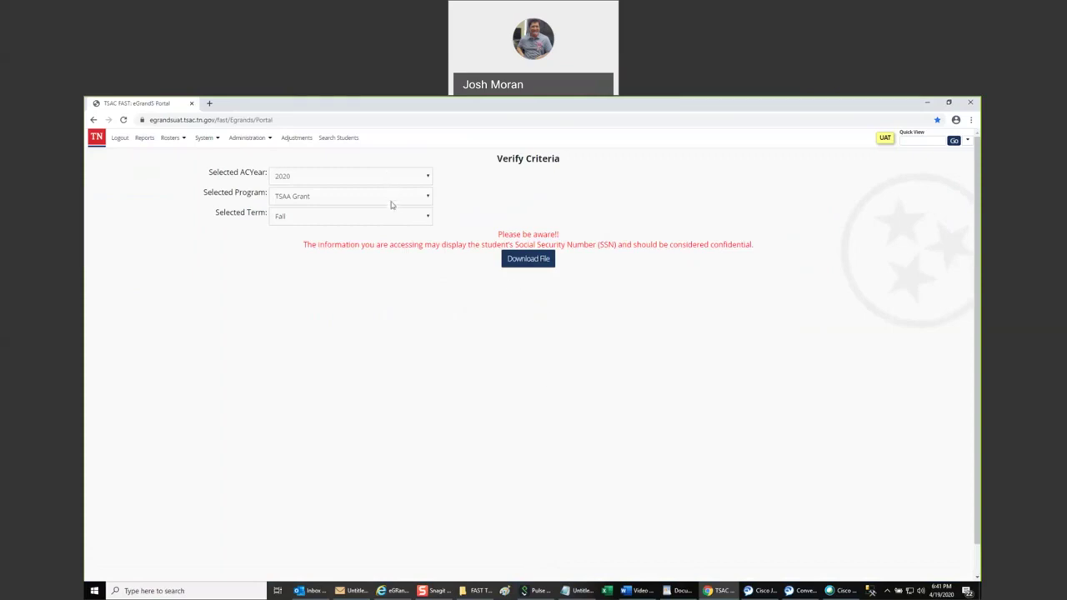
click(527, 260)
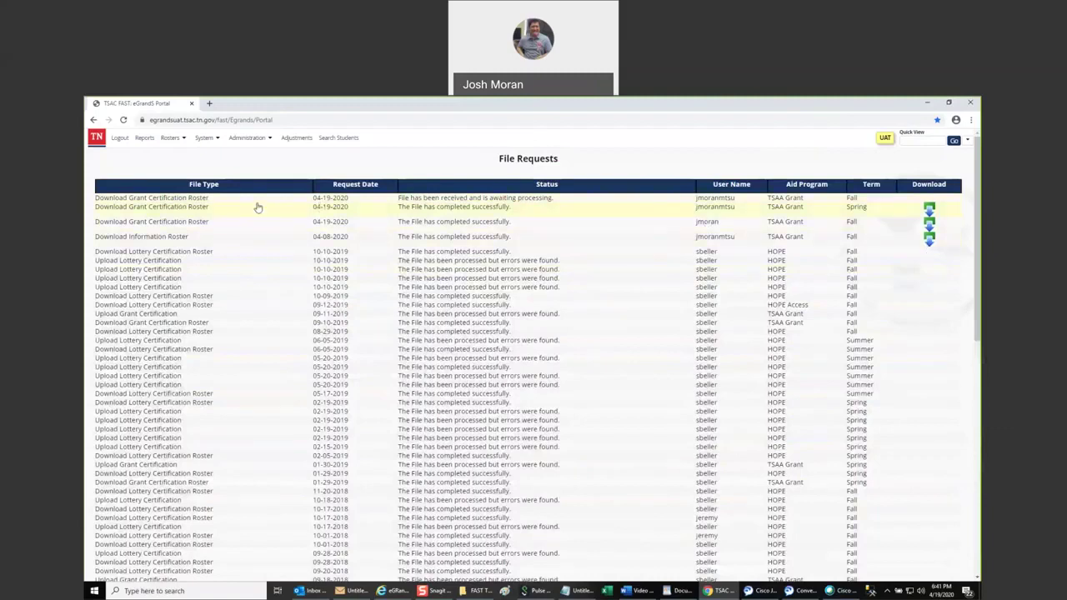
- Return to the Certification page and select TSAA Tennessee Grants, 2019 - 2020 and Fall again
click(92, 120)
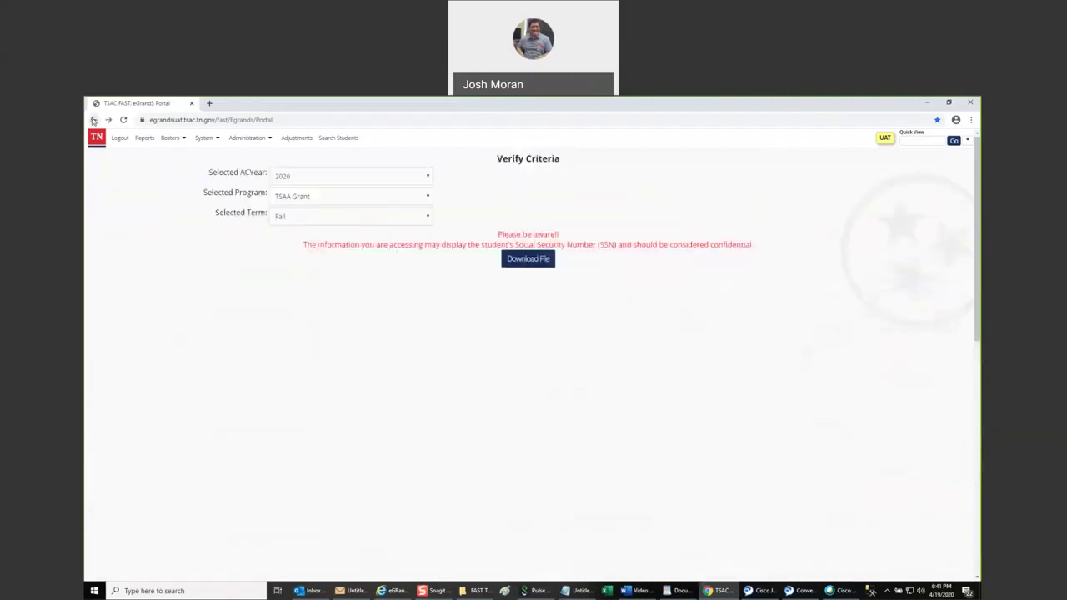
click(93, 120)
click(236, 191)
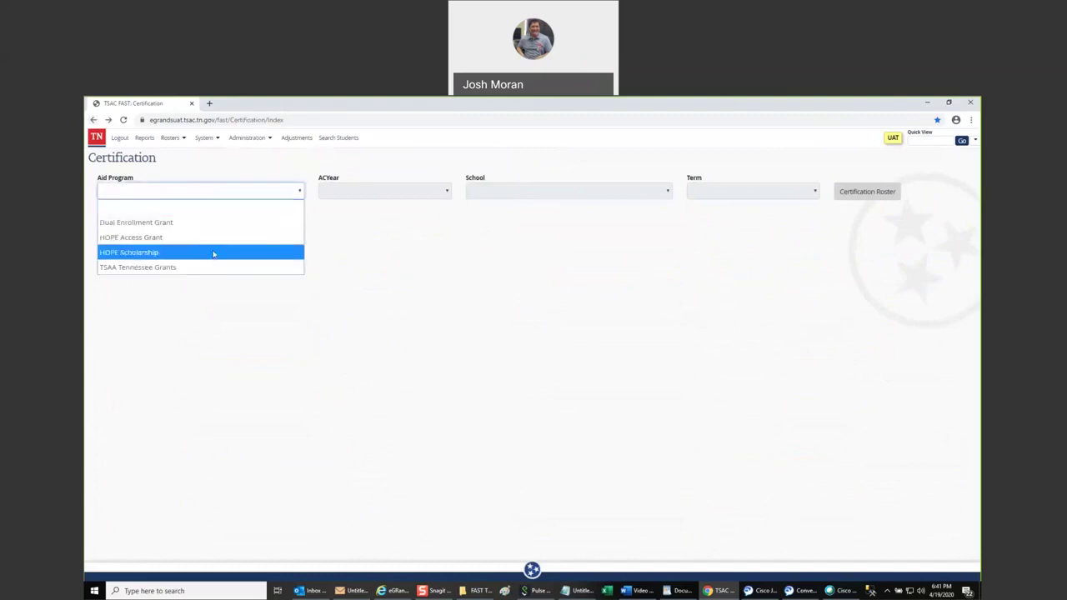
click(214, 262)
click(371, 191)
click(372, 223)
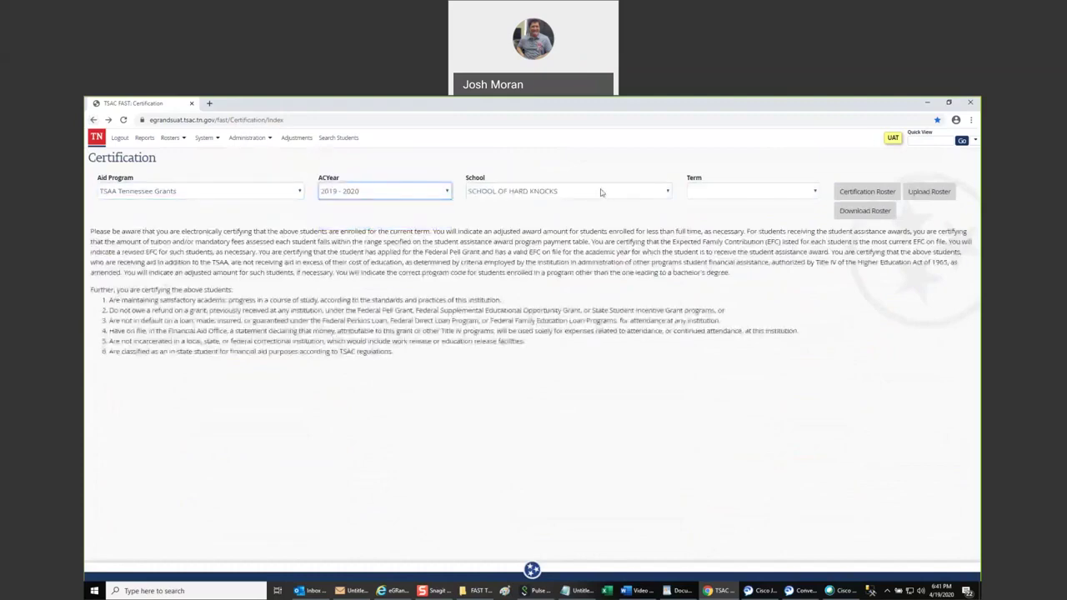
click(735, 193)
click(750, 239)
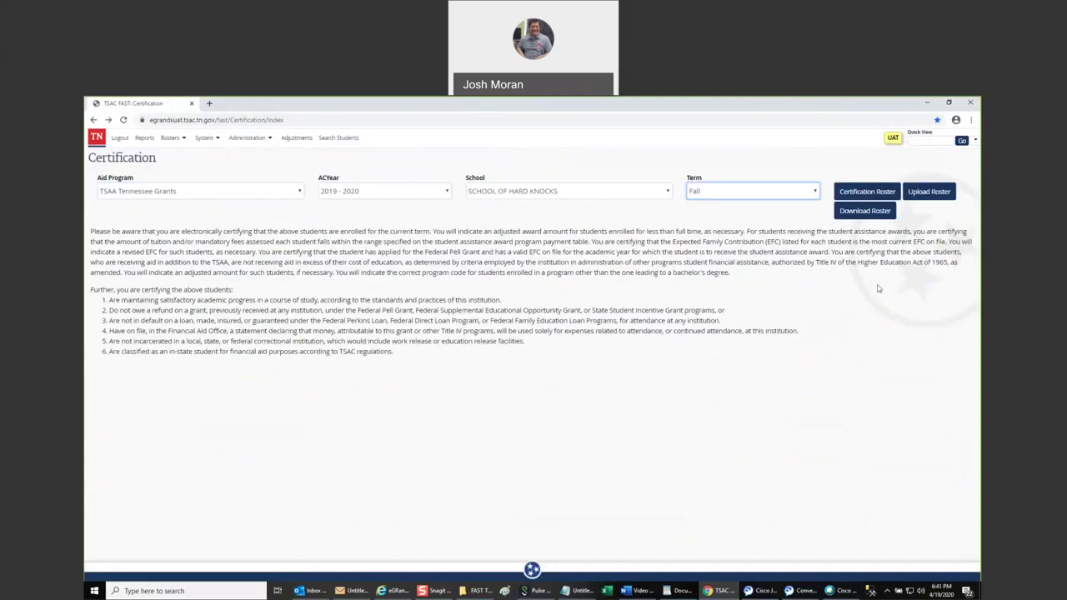
- Open the roster upload form for the Fall criteria and bring up its file chooser, cancelling without selecting a file
click(943, 199)
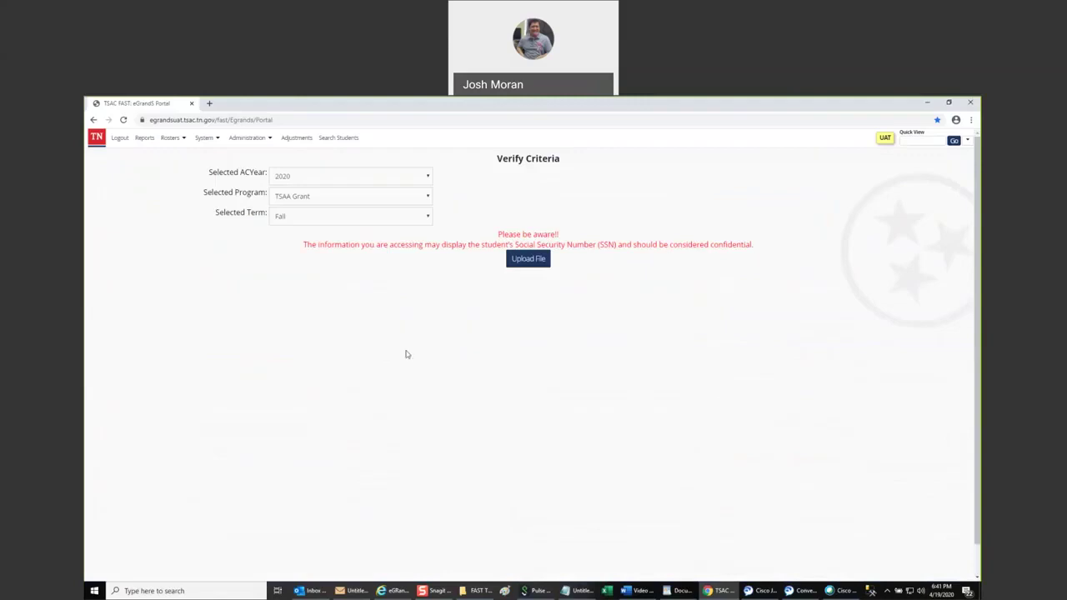
click(536, 262)
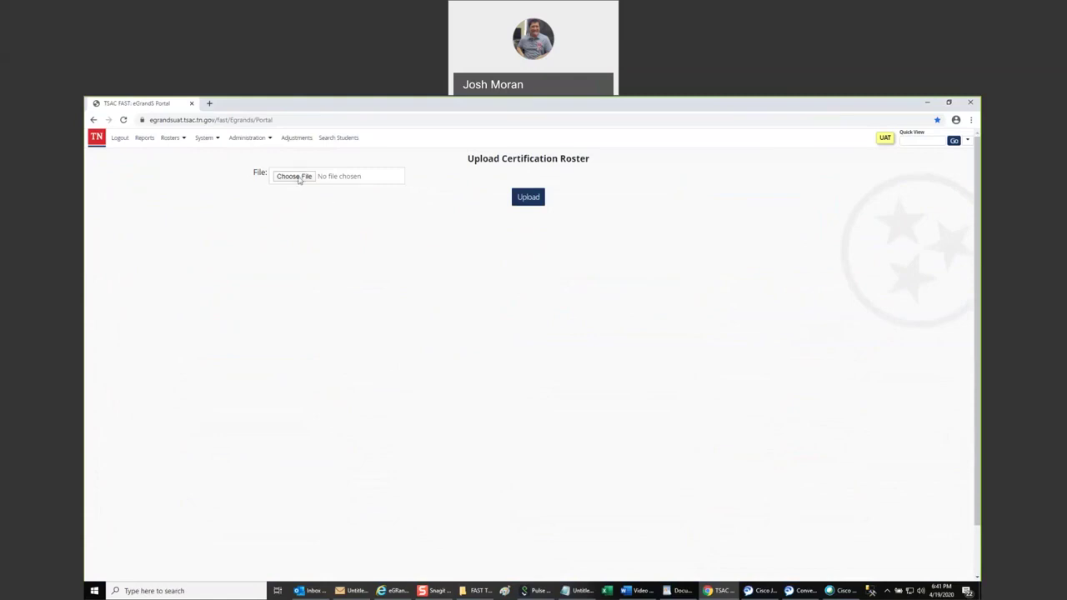
click(299, 178)
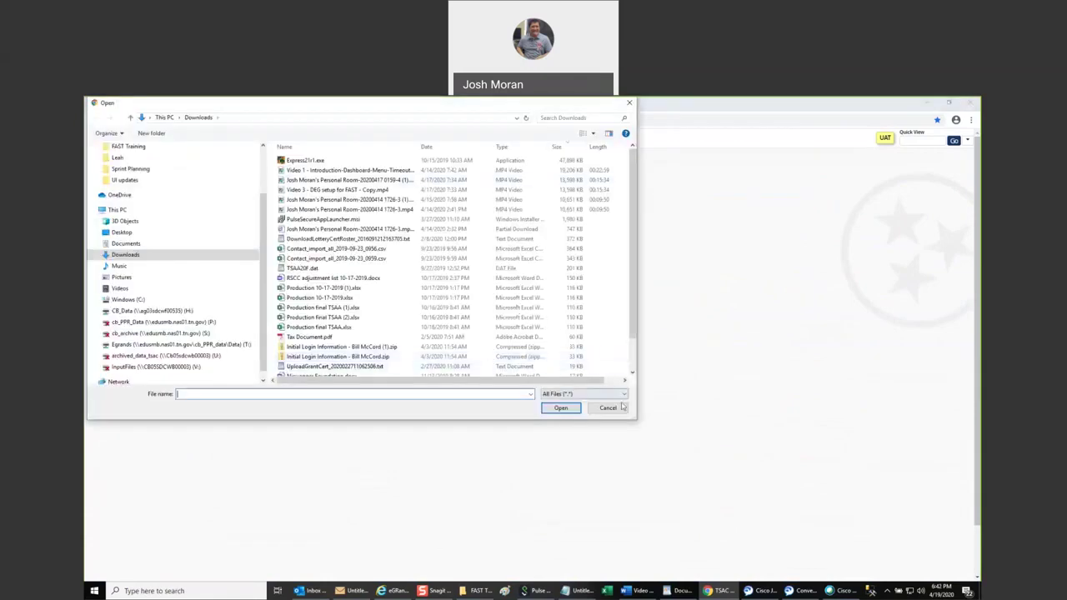
click(604, 408)
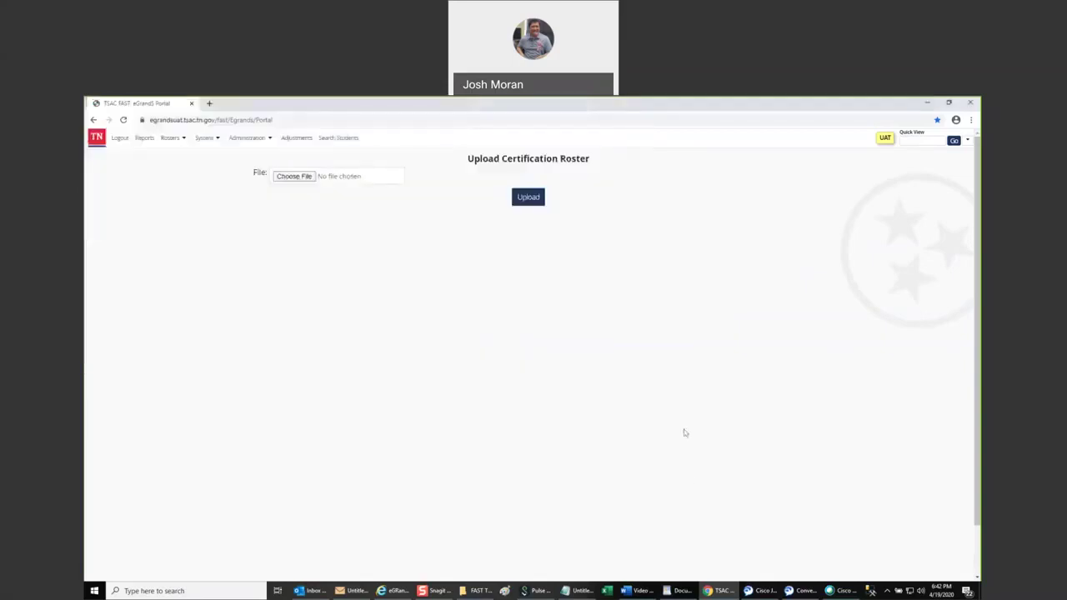
- Go back to the Certification page and choose TSAA Tennessee Grants, 2019 - 2020 and the Spring term
click(93, 120)
click(93, 120)
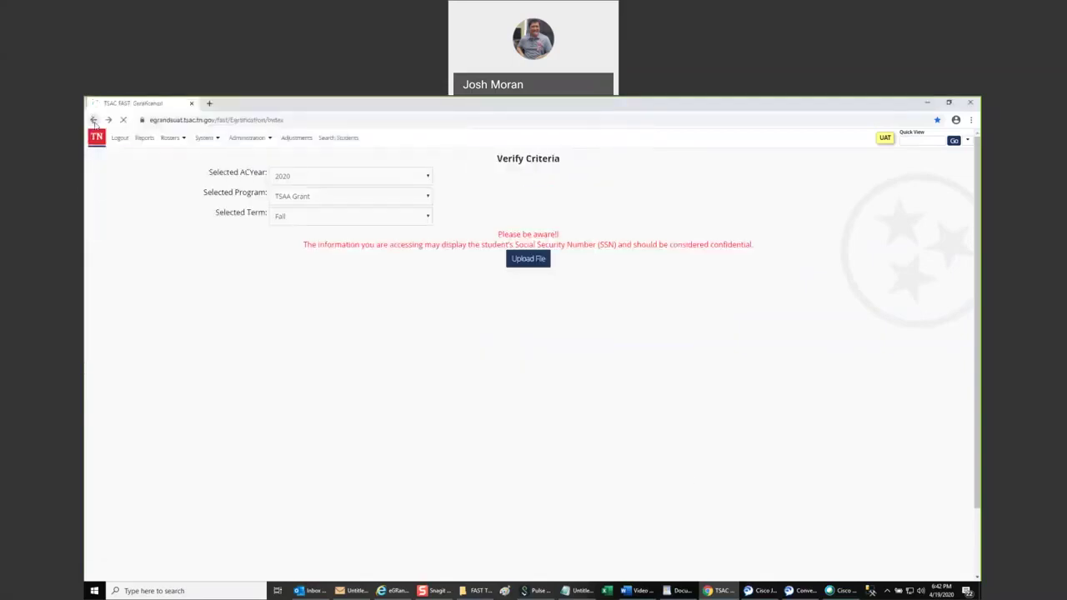
click(197, 191)
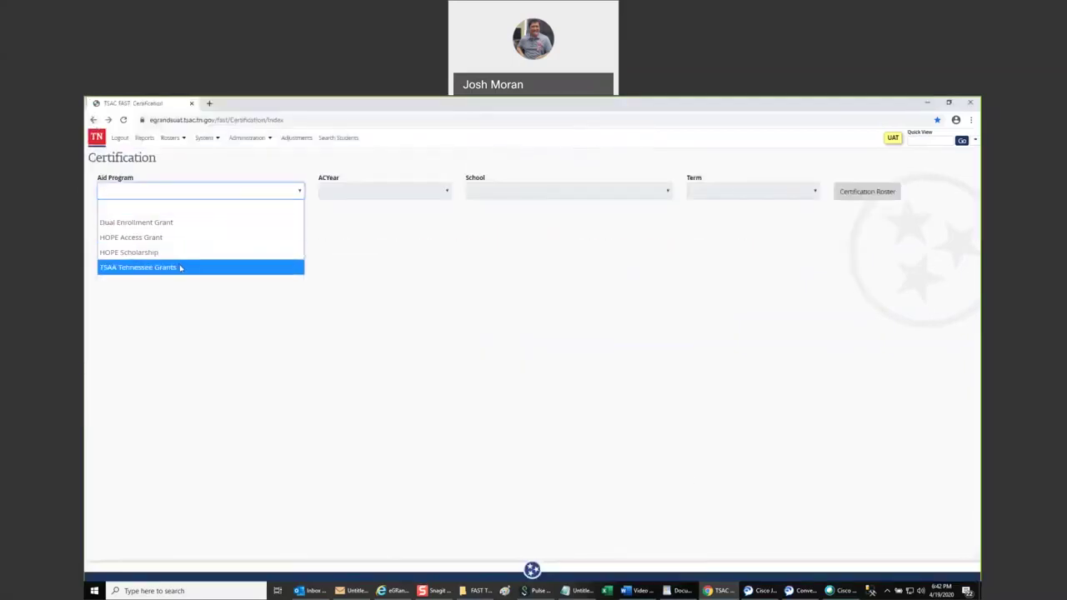
click(182, 265)
click(321, 193)
click(354, 219)
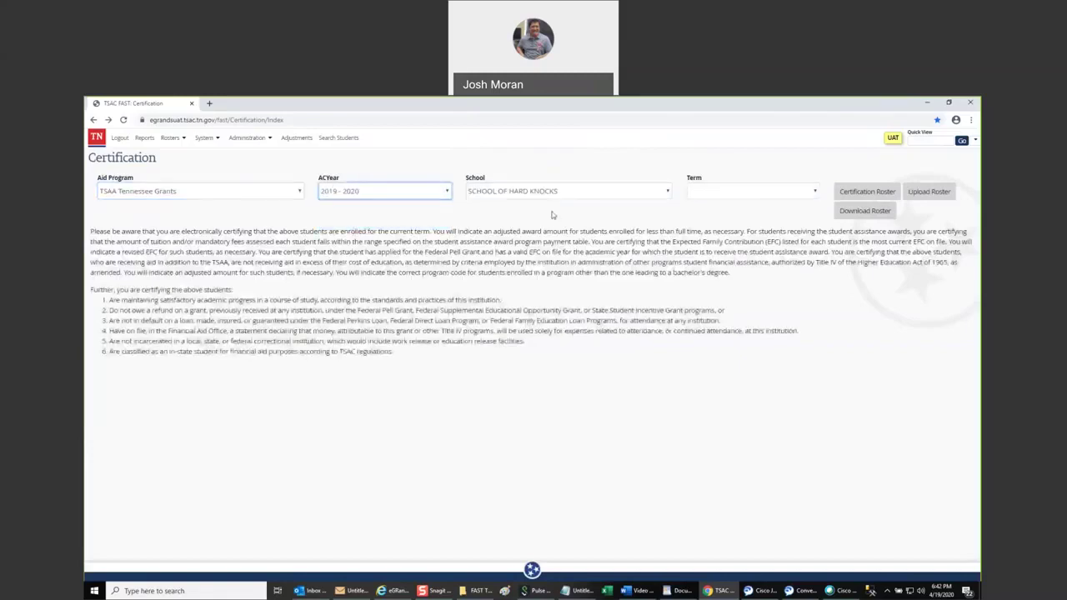
click(805, 191)
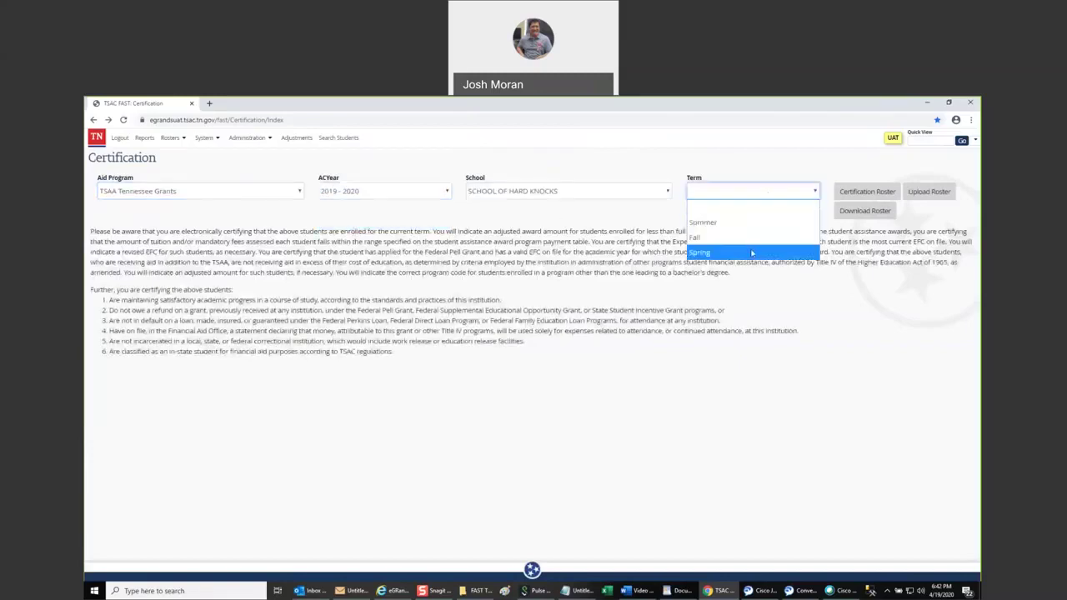
click(725, 248)
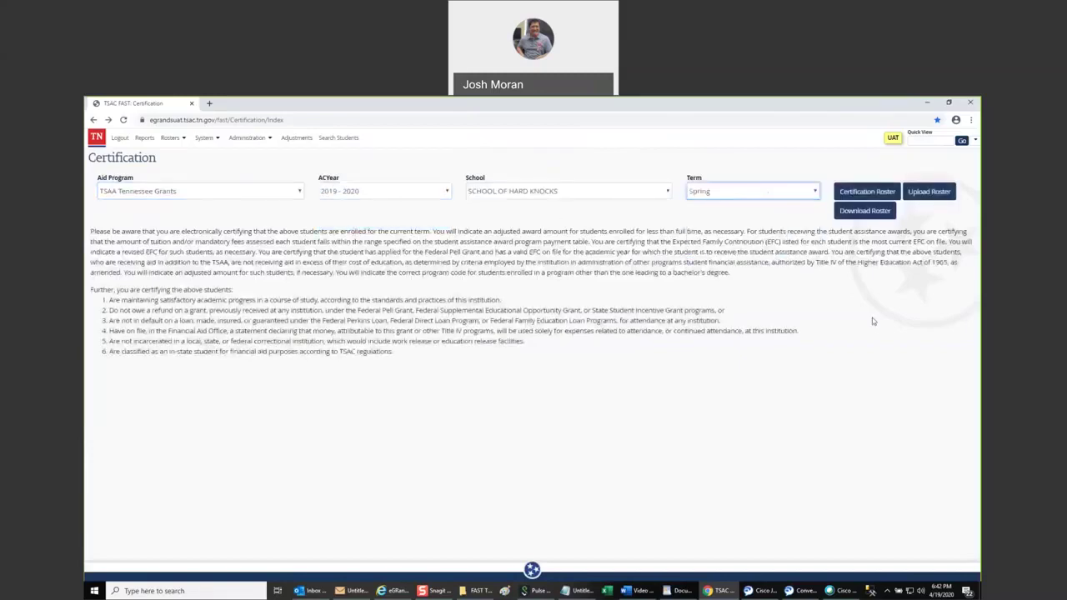
- Load the on-screen certification roster for the Spring term and check the entry count below the student list
click(850, 193)
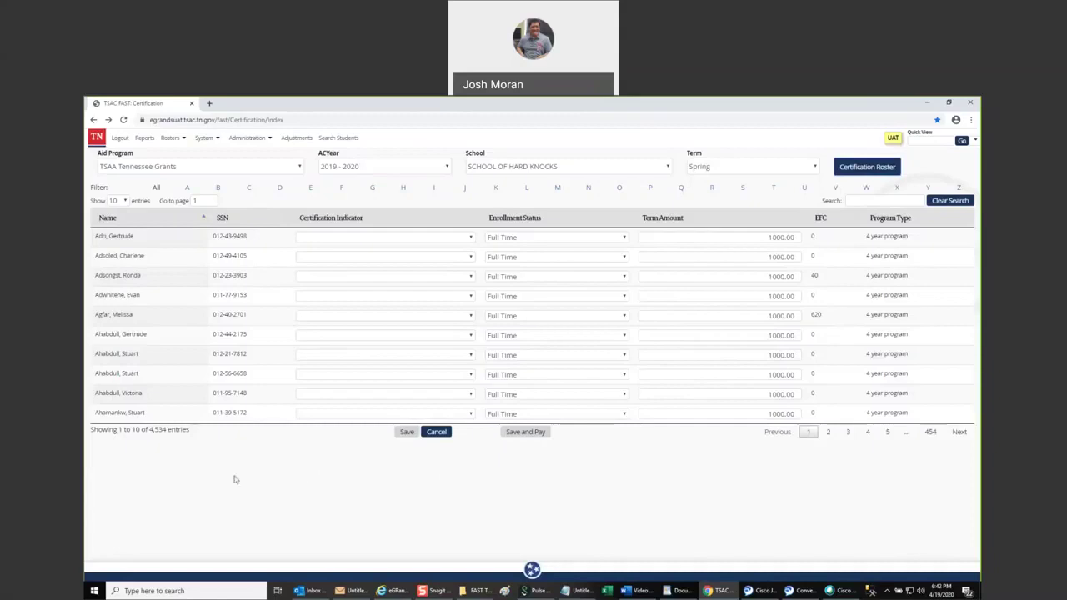
drag(202, 446, 205, 481)
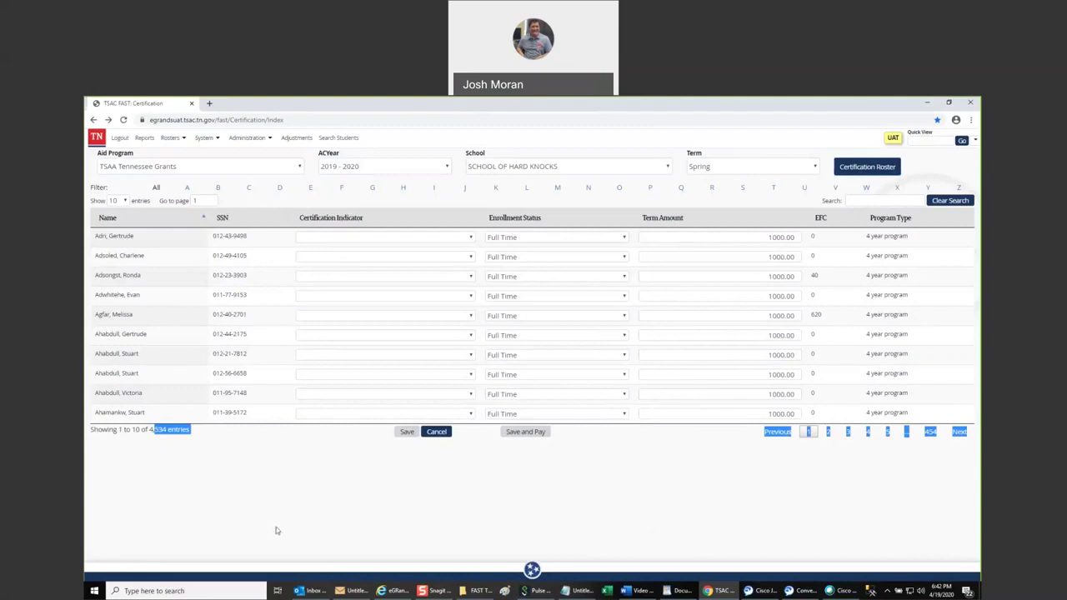
click(305, 539)
click(846, 169)
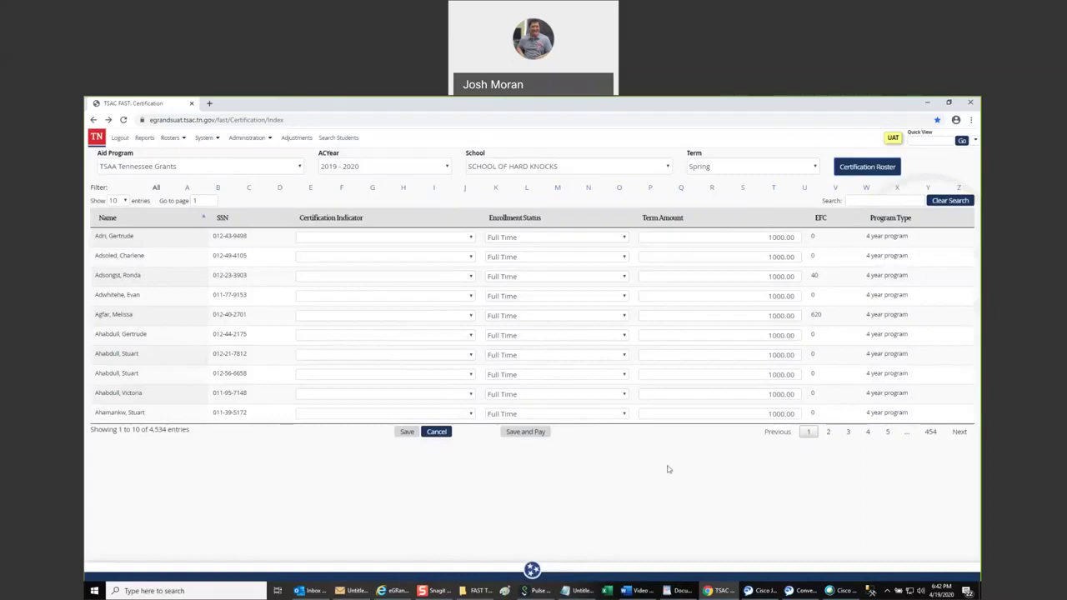
key(alt+Tab)
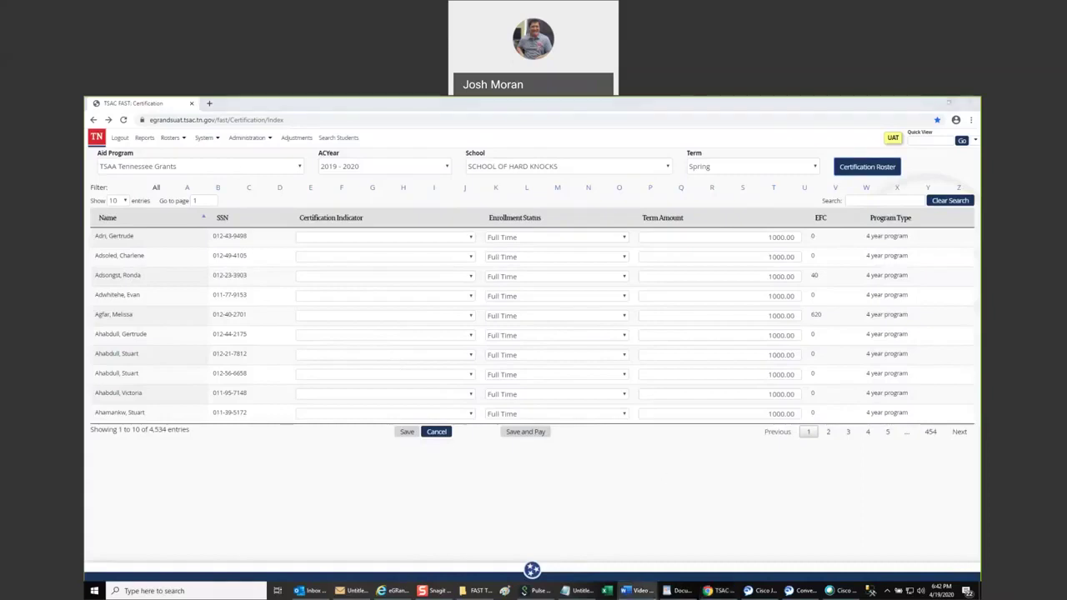
- Set the certification indicator of the first two students to Certified, save the roster and check the entry count
click(443, 239)
click(406, 264)
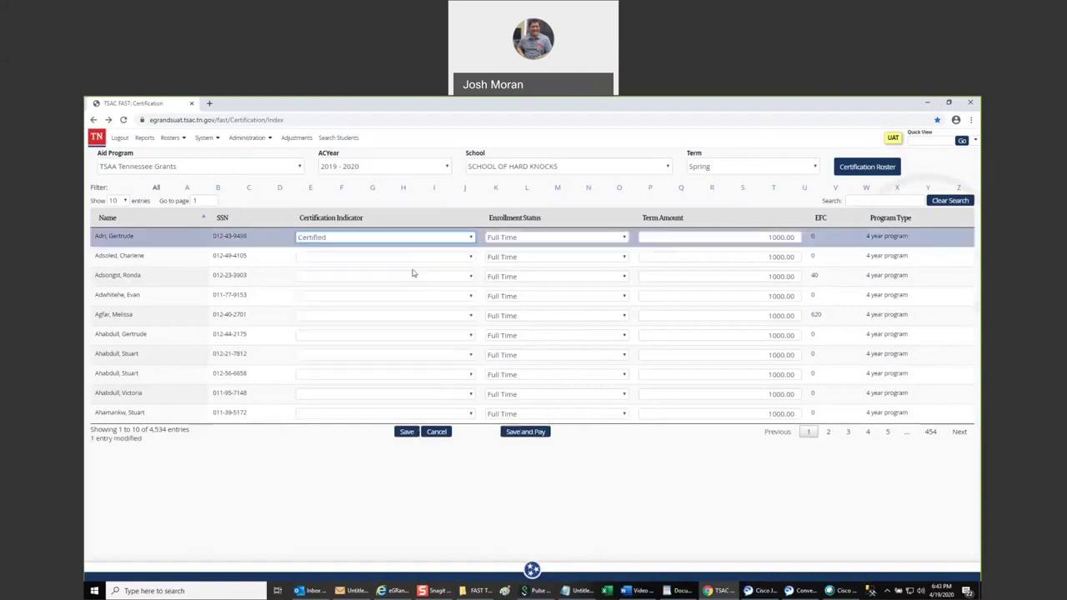
click(400, 264)
click(386, 286)
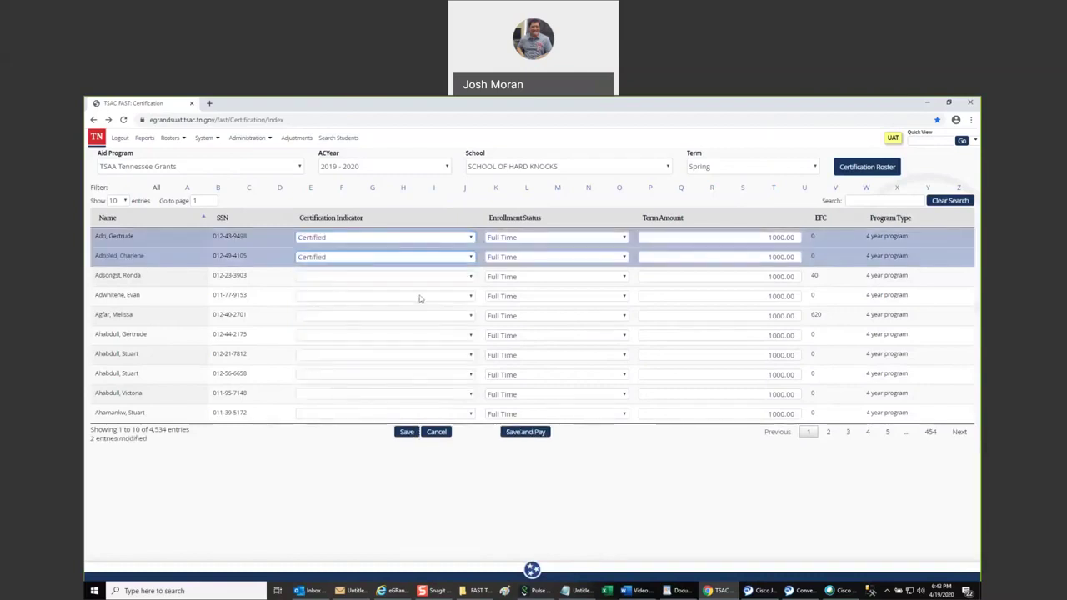
click(406, 432)
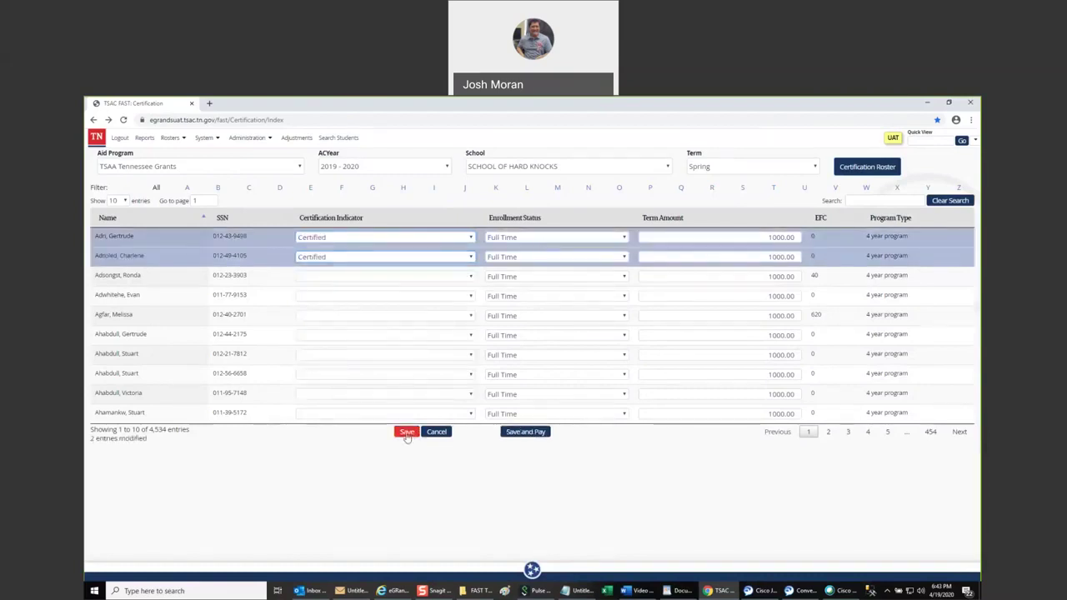
click(581, 374)
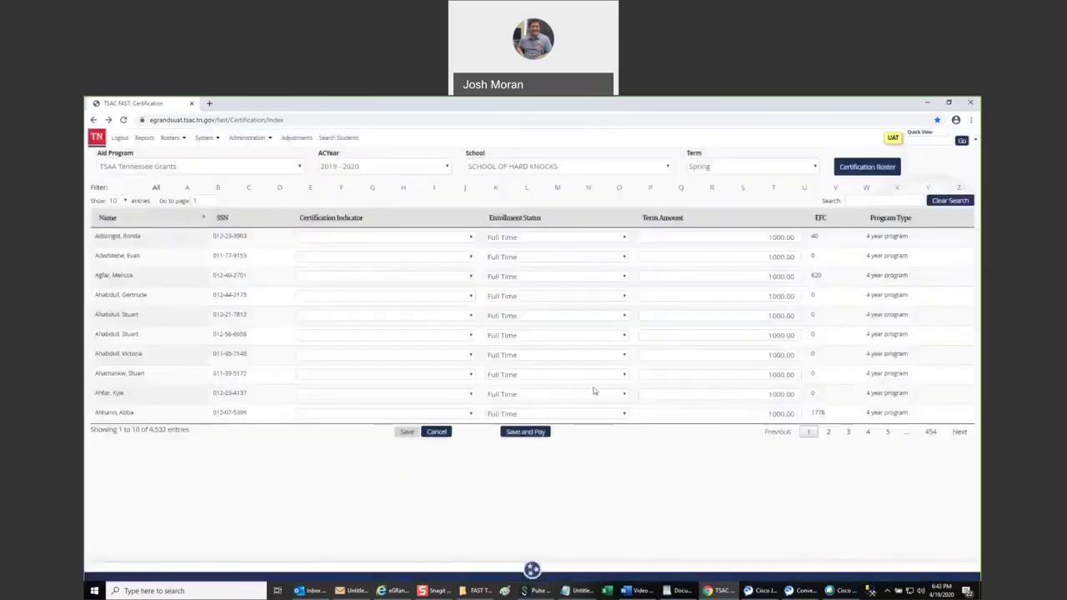
drag(131, 429, 373, 505)
click(374, 495)
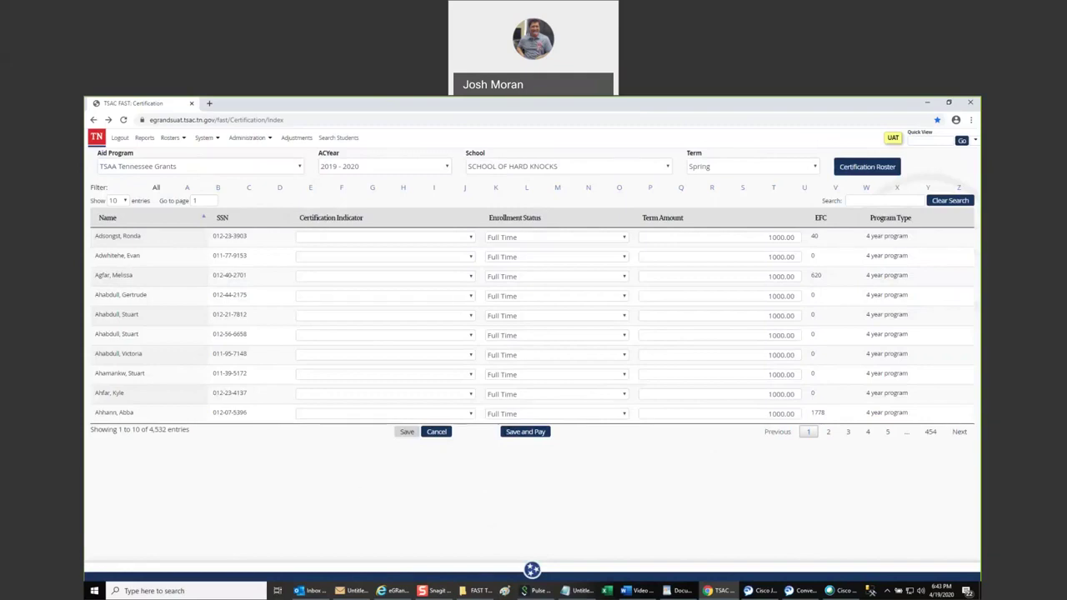
- Review the available Term options while keeping Spring, and inspect the first student's editable term amount
mouse_move(698, 164)
click(741, 168)
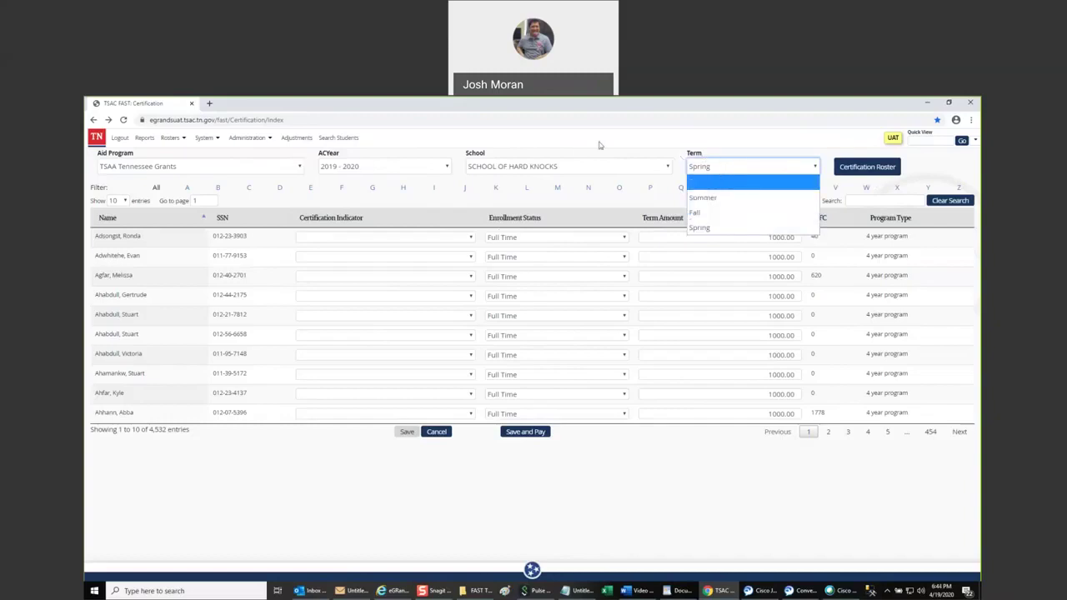
key(Down)
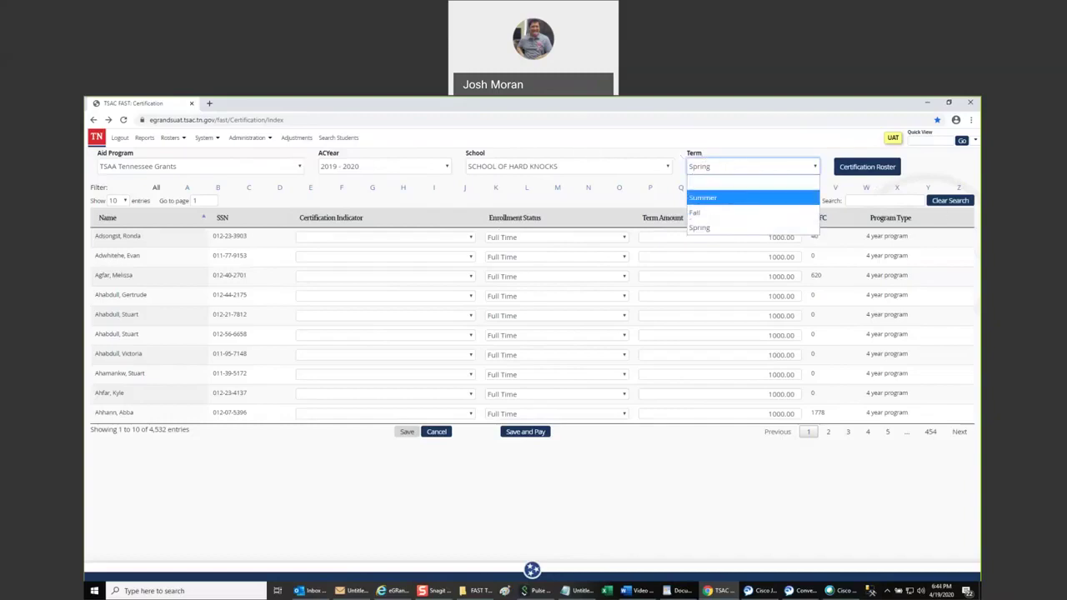
click(933, 167)
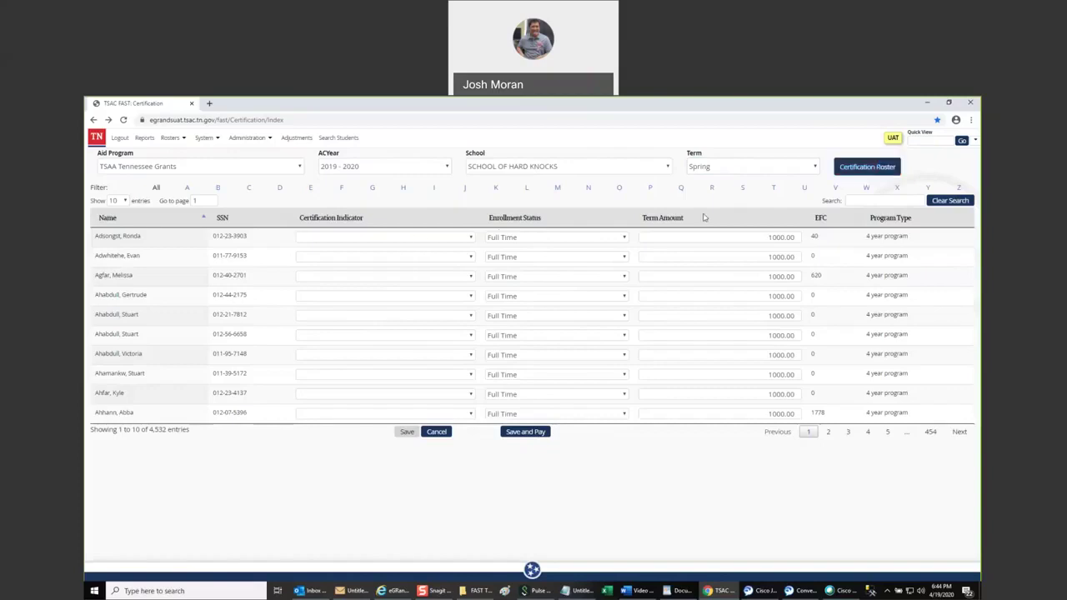
click(733, 233)
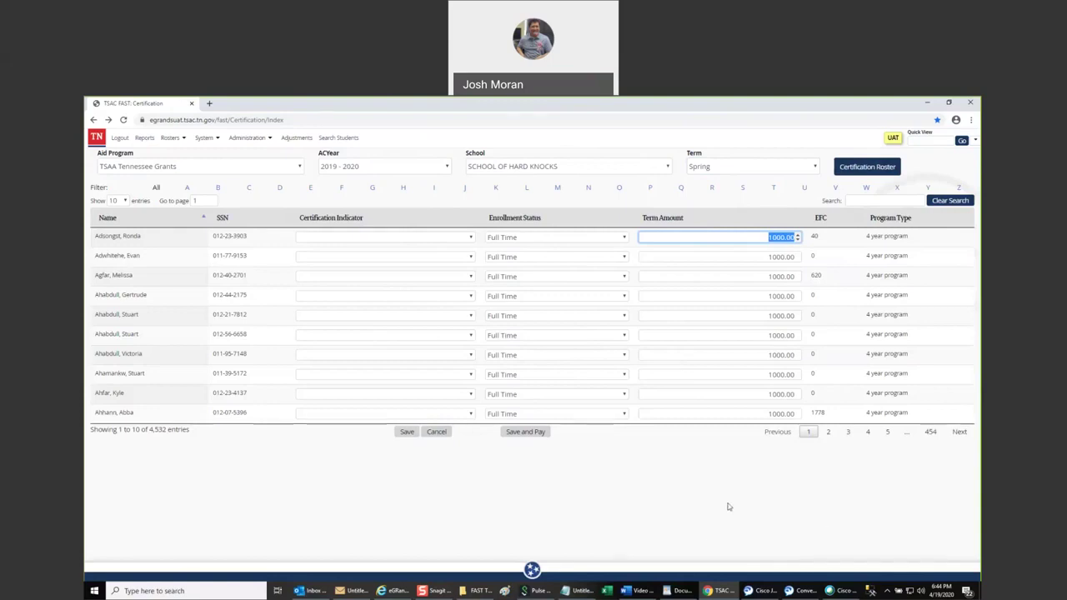
click(700, 506)
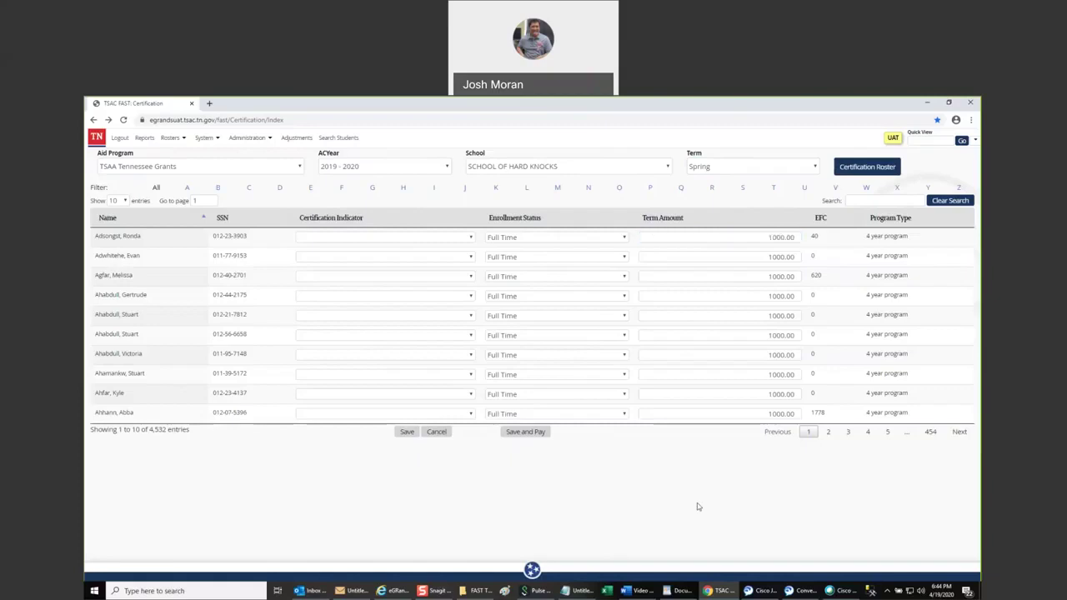
- Filter the roster to last names under E, look over the names, and return to showing all students
key(alt+Tab)
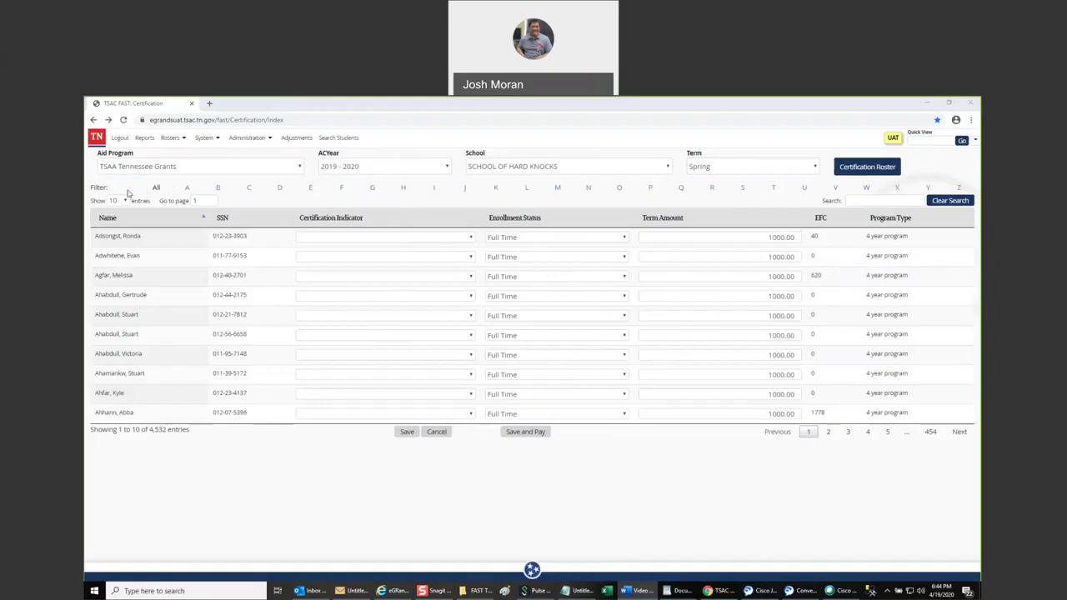
drag(129, 193, 104, 188)
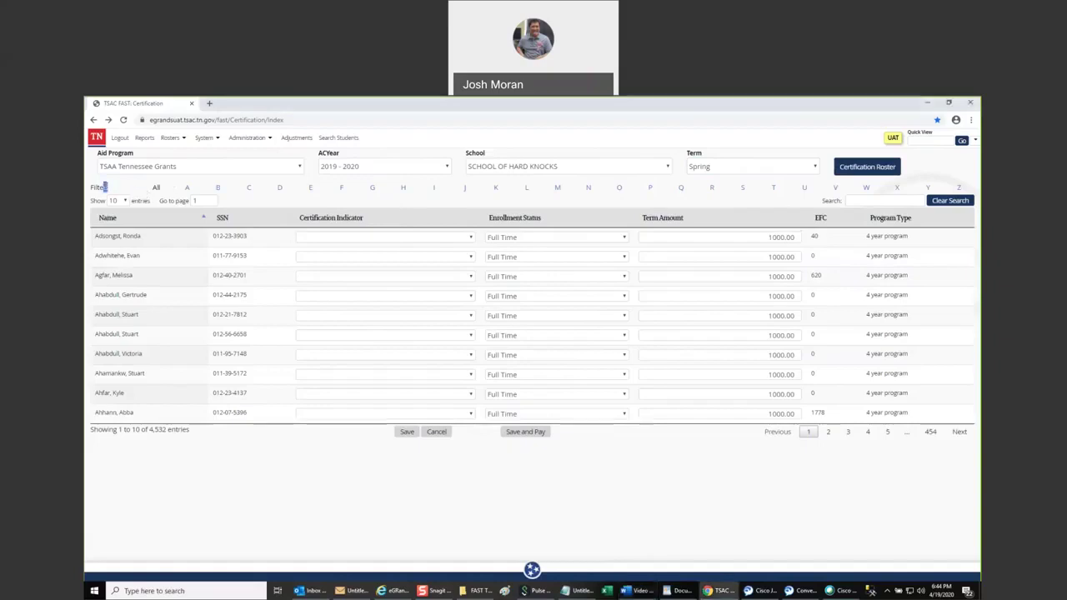
click(311, 189)
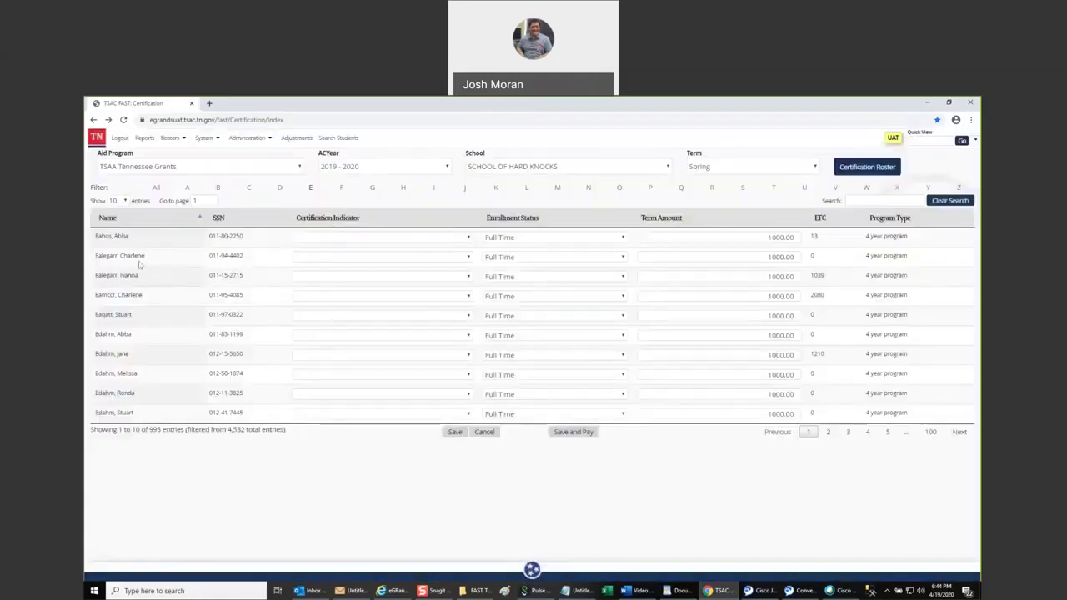
drag(98, 237, 101, 275)
click(227, 497)
click(156, 188)
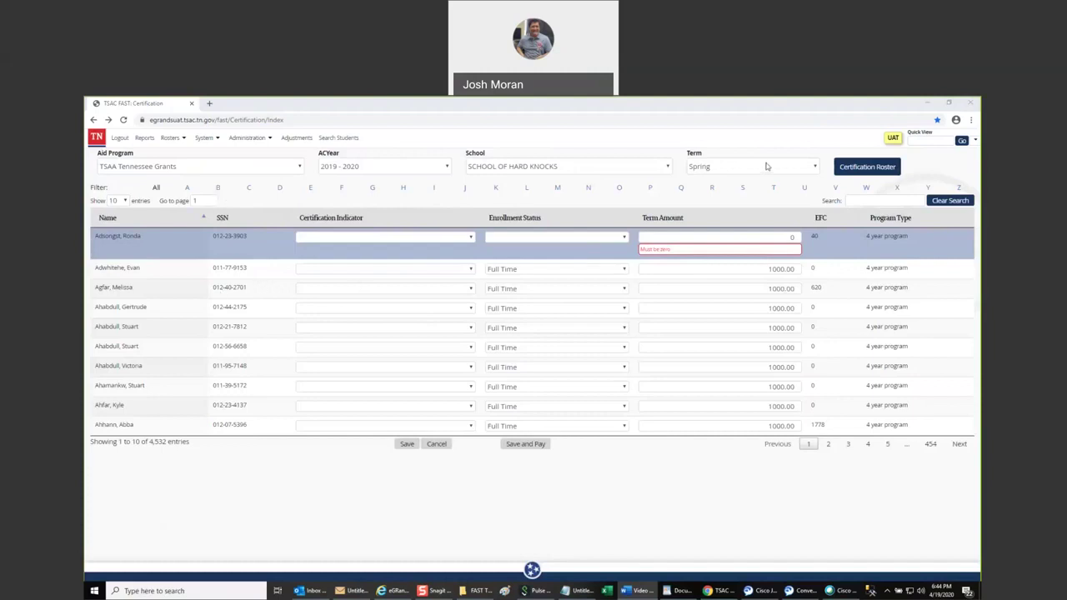
- Check the term availability dates, and search the roster using the first listed student's copied last name
mouse_move(769, 163)
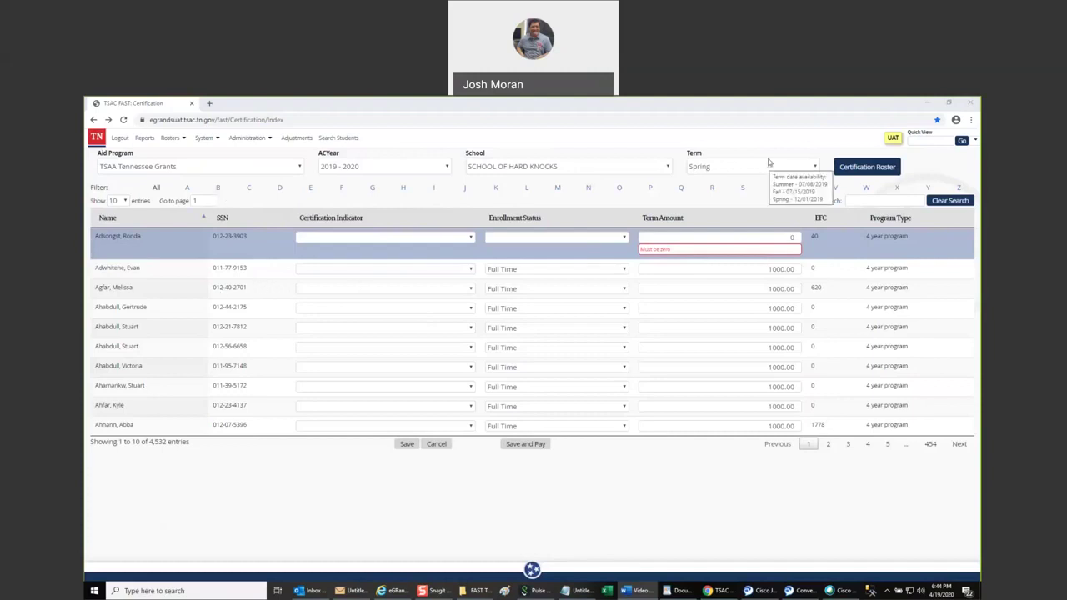
click(857, 201)
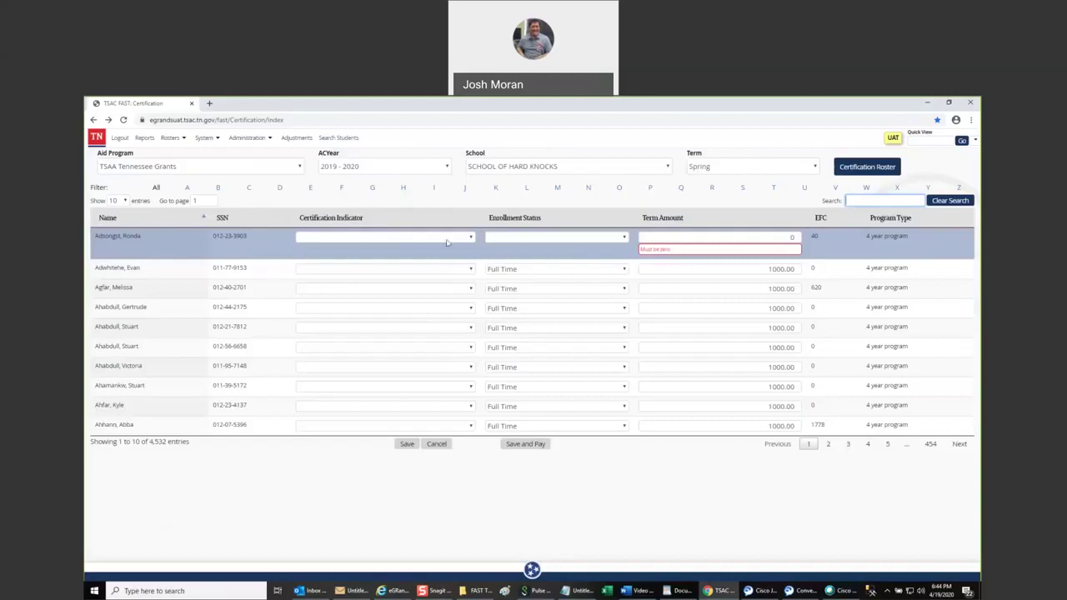
double_click(122, 236)
key(ctrl+c)
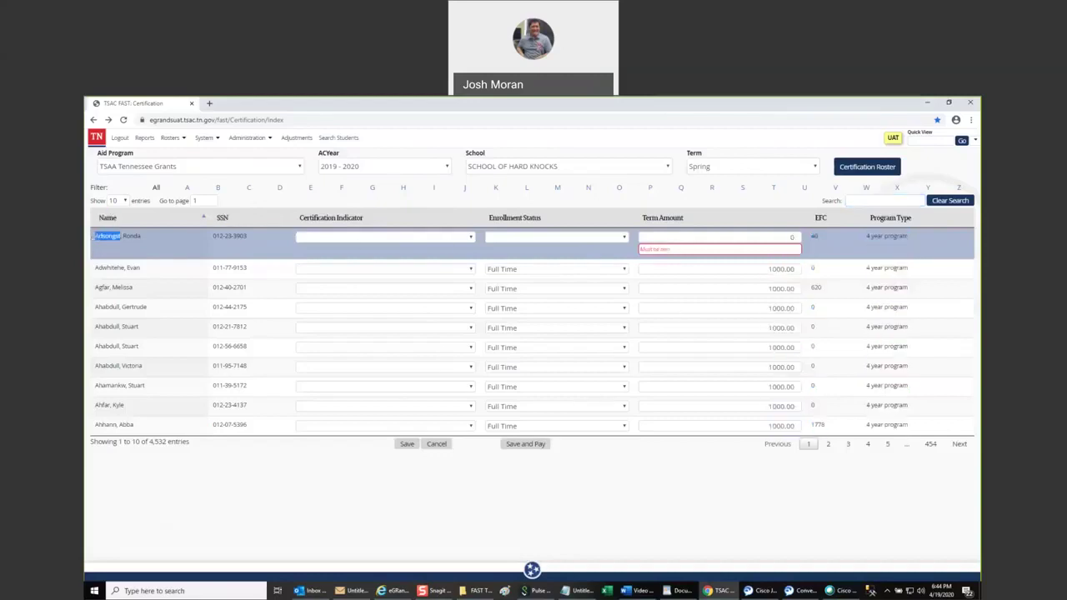
click(903, 202)
key(ctrl+v)
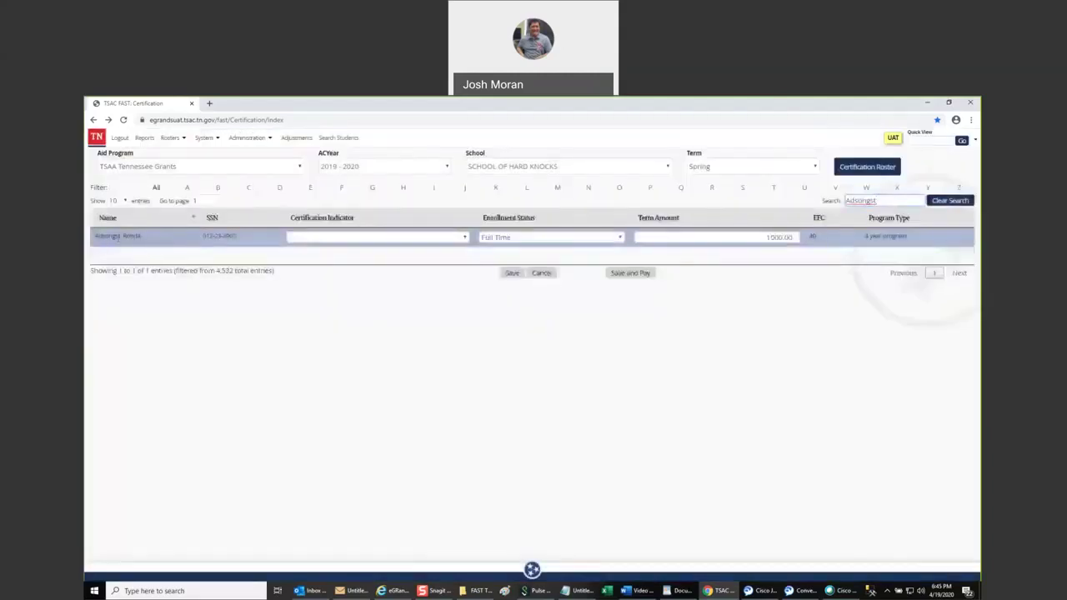
- Clear the last name search and search the roster for the partial text "smi"
click(948, 206)
click(875, 201)
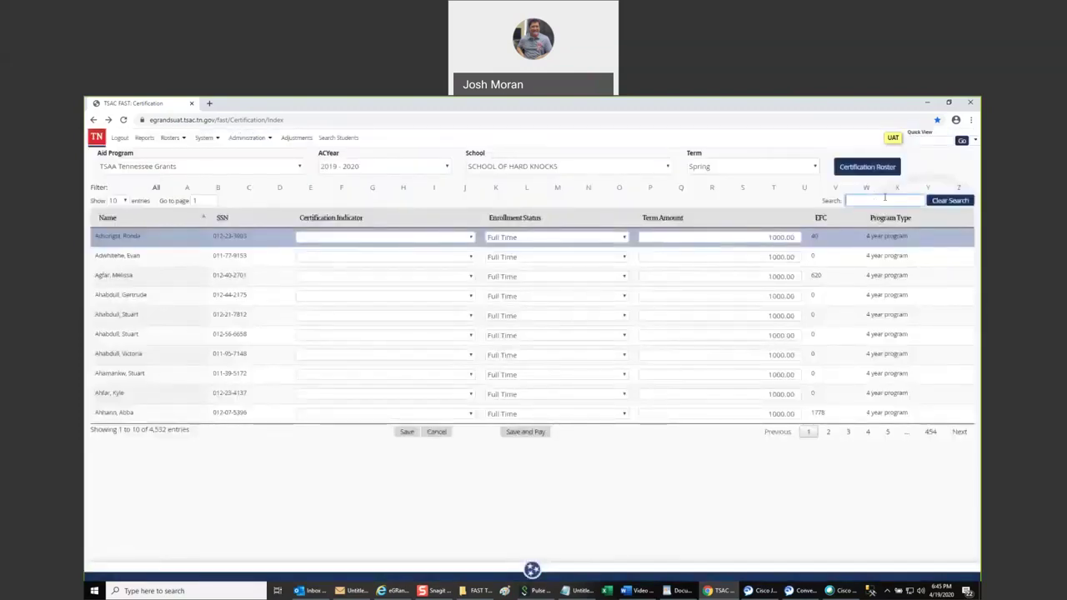
text(sm)
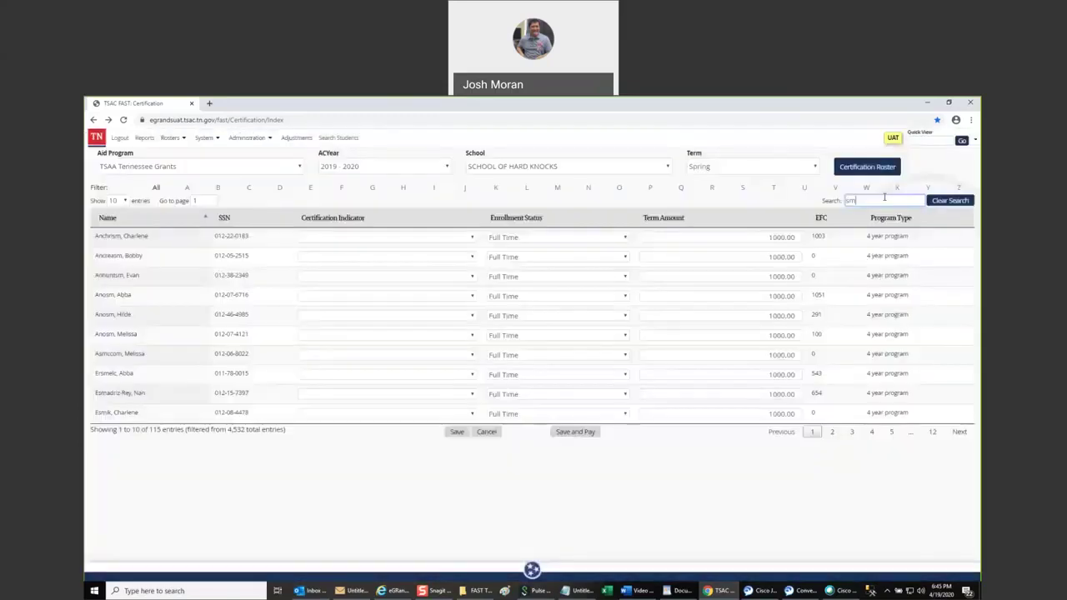
text(i)
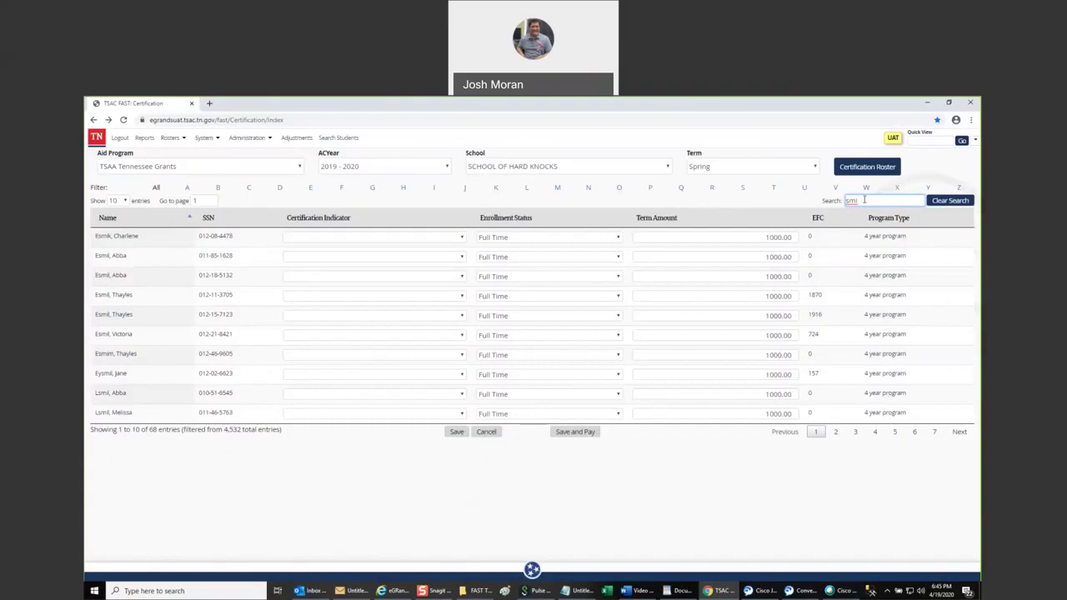
- Replace the search text with "hay" and examine where it matches within the students' names
drag(867, 201, 784, 206)
text(al)
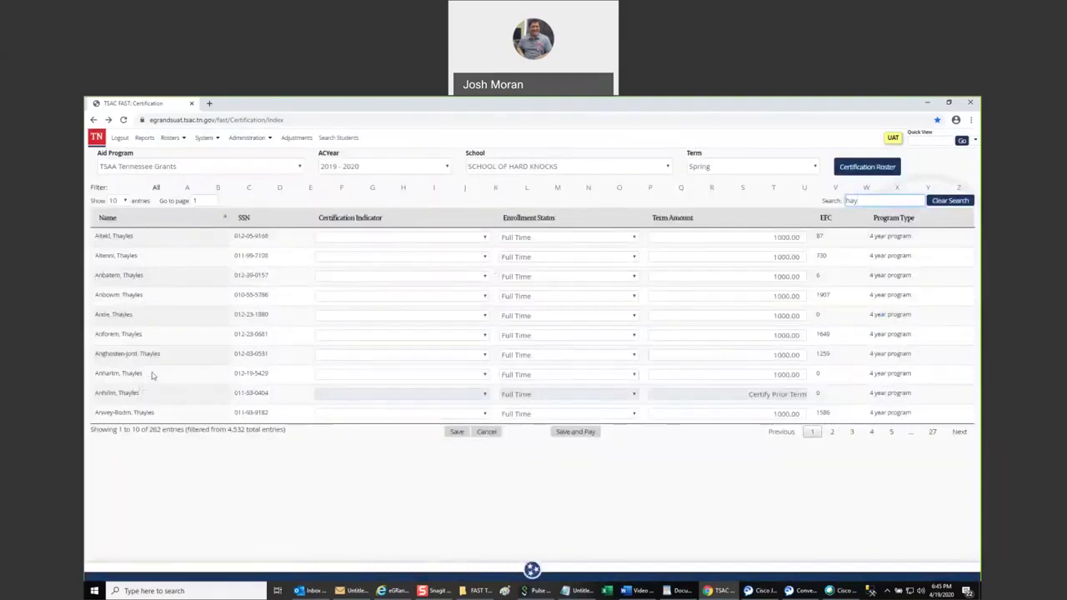
drag(141, 333, 123, 335)
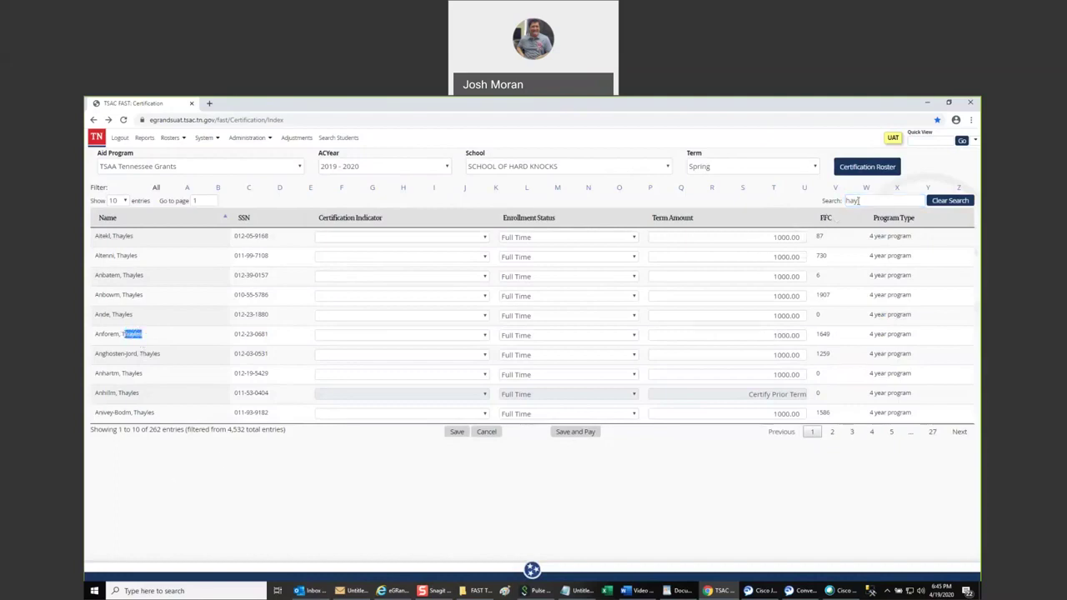
click(871, 201)
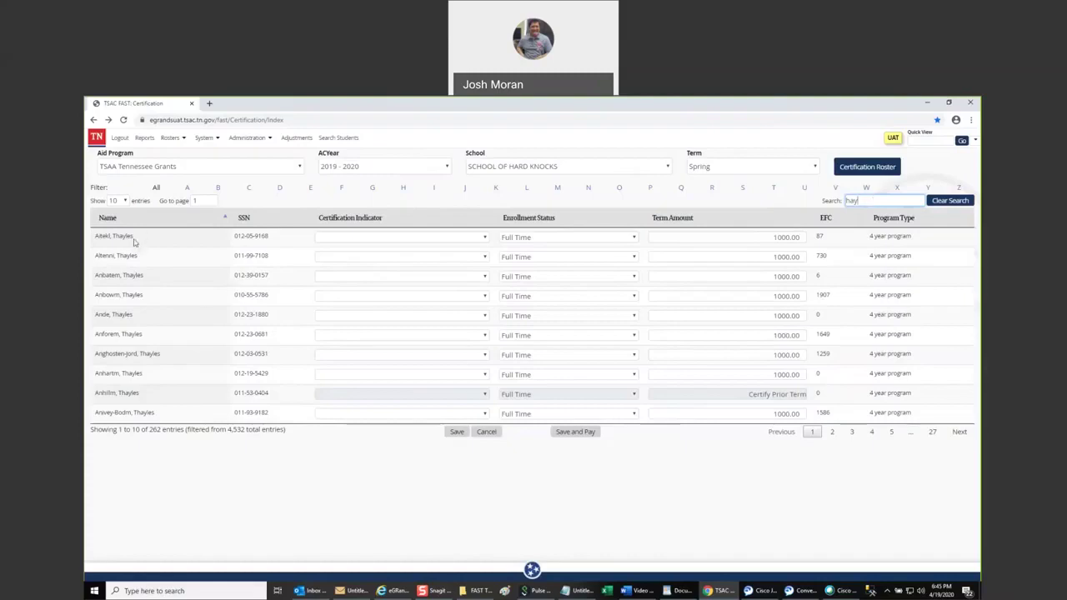
click(99, 239)
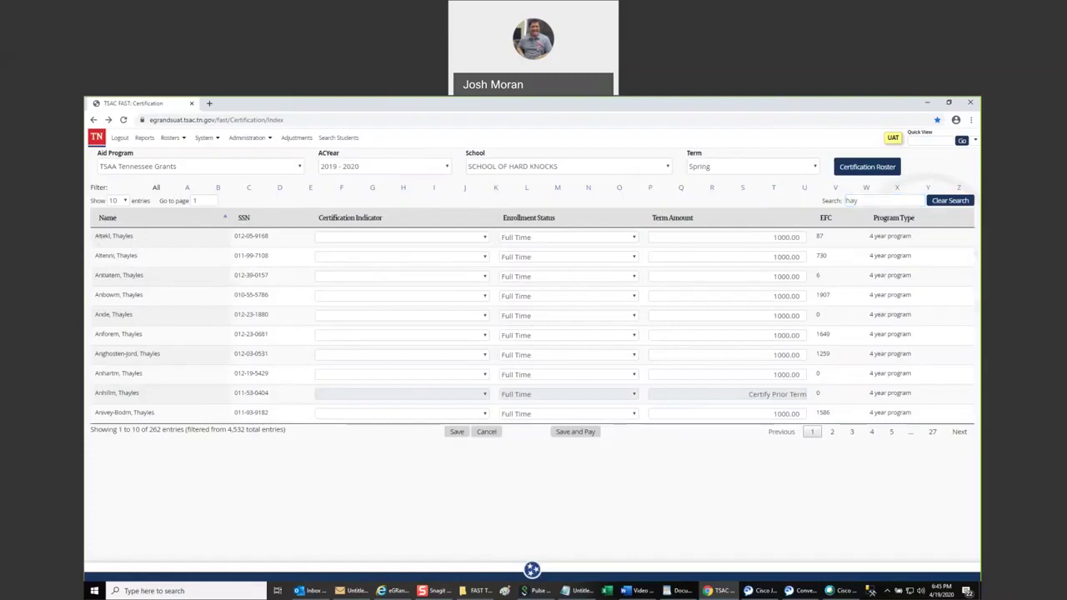
- Search the roster for 231 and examine where the digits match within the SSN column
double_click(860, 201)
text(231)
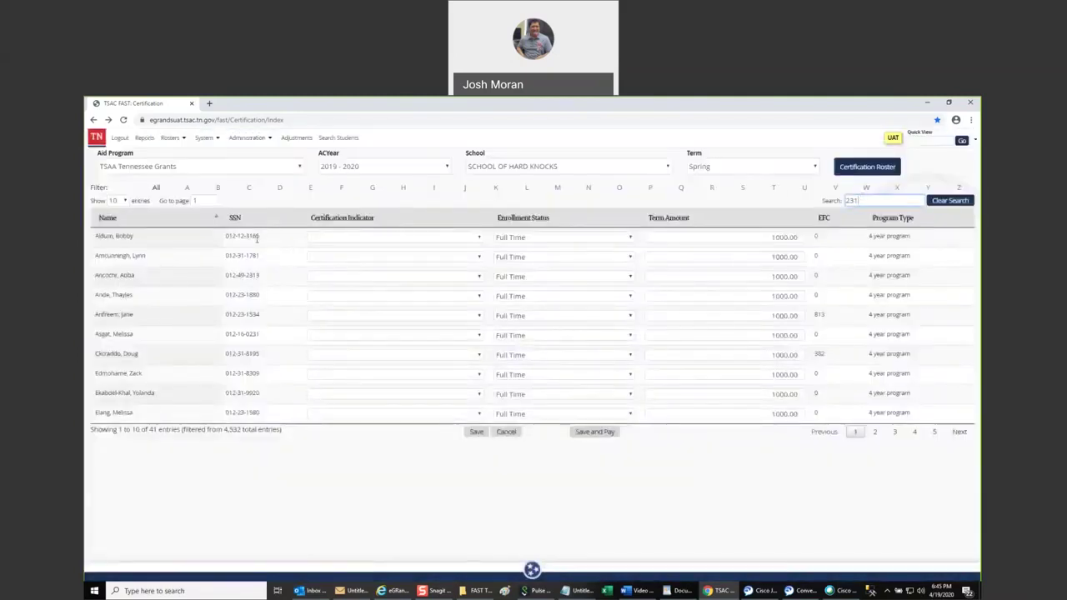
drag(242, 235, 244, 256)
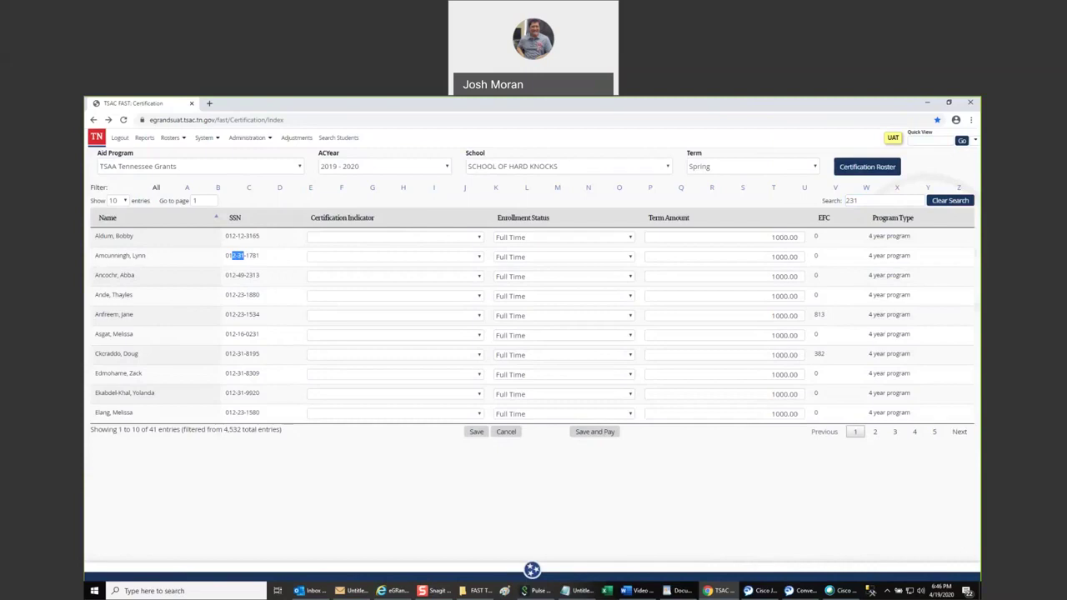
key(alt+Tab)
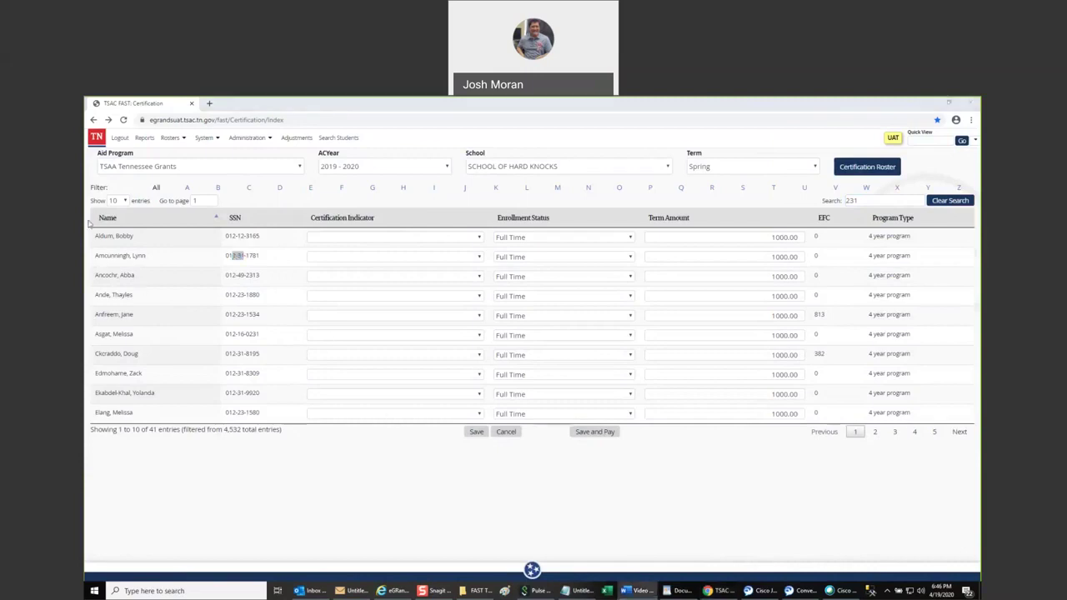
- View the choices for how many entries are shown per page, keeping 10
click(124, 204)
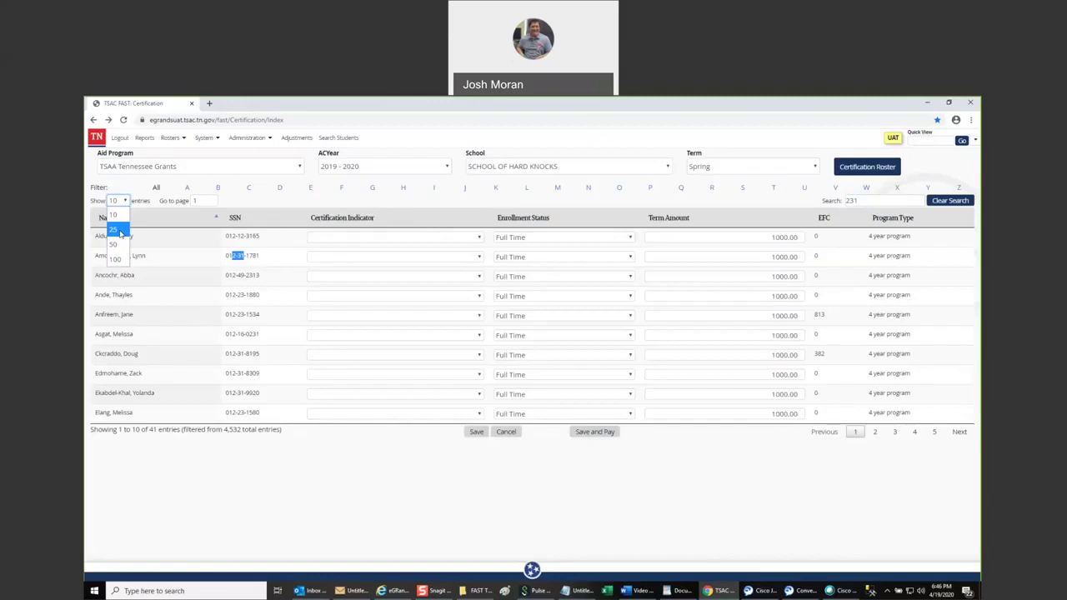
click(170, 138)
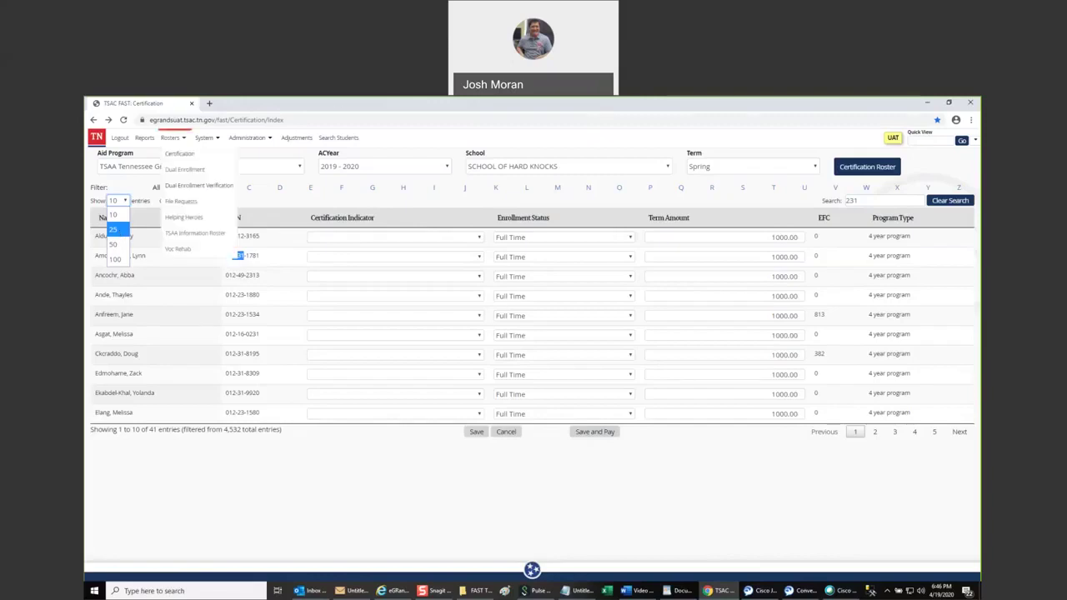
key(Escape)
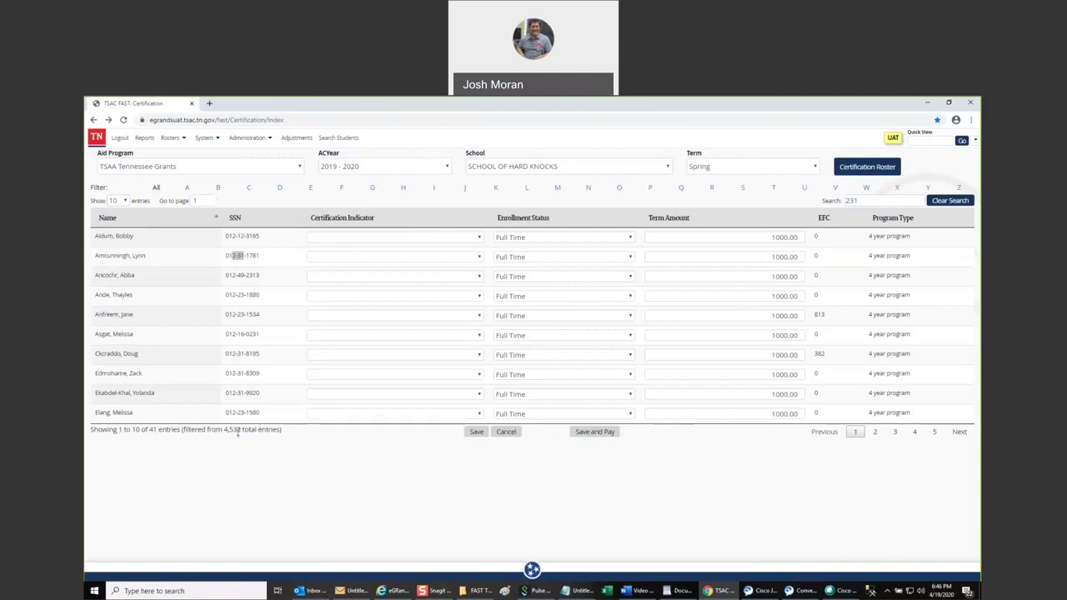
- Check the total entry count and go to page 5 of the search results for 231
drag(240, 430, 227, 430)
click(241, 438)
double_click(196, 201)
text(23)
key(Return)
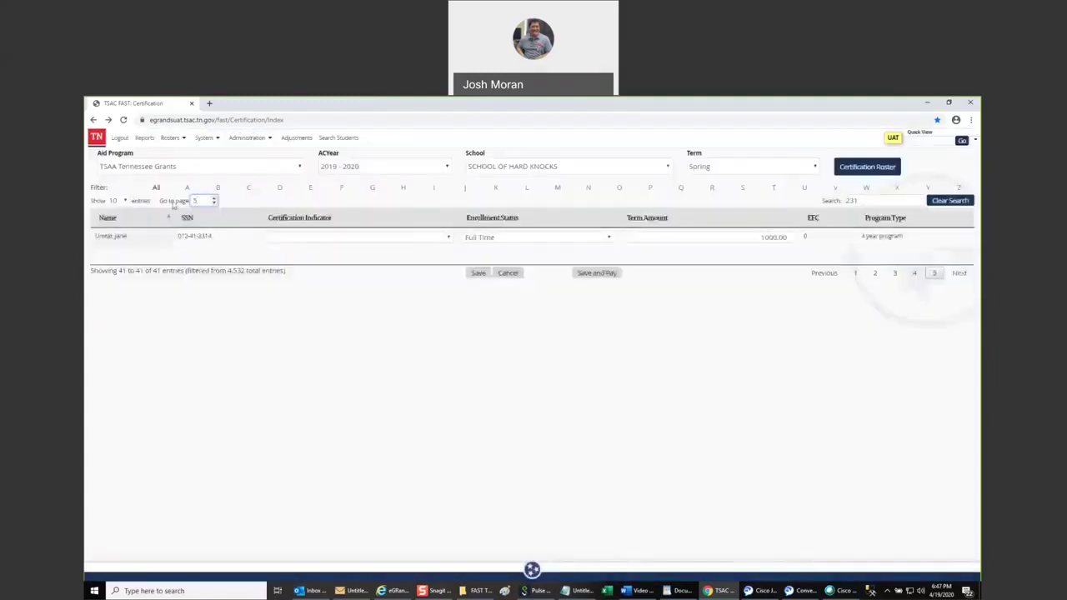
- Clear the roster search and jump to page 234 of the full student list
double_click(202, 201)
double_click(851, 201)
click(959, 200)
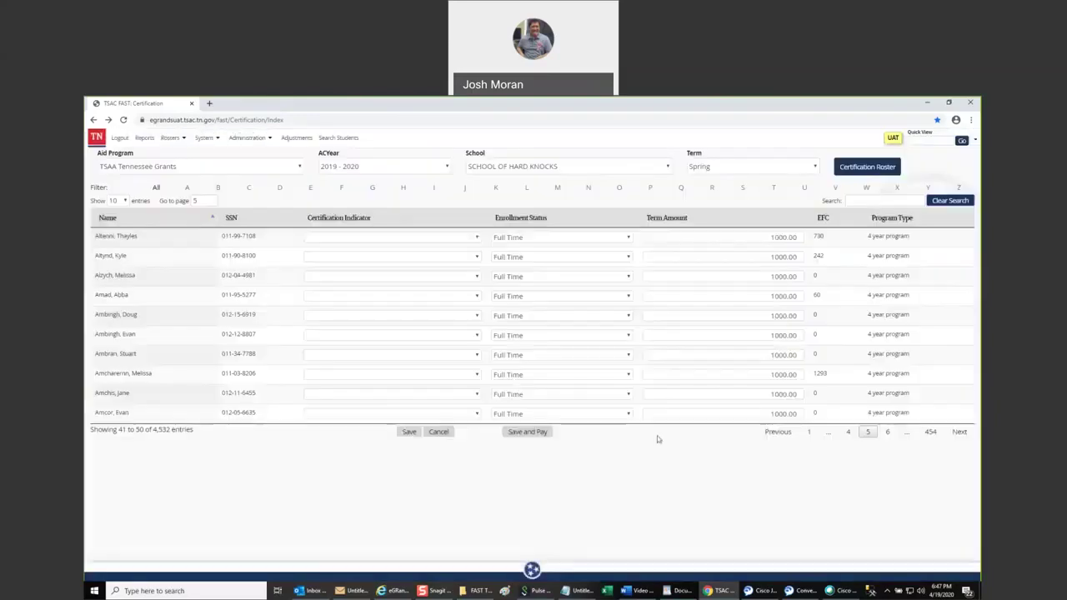
double_click(200, 201)
text(234)
key(Return)
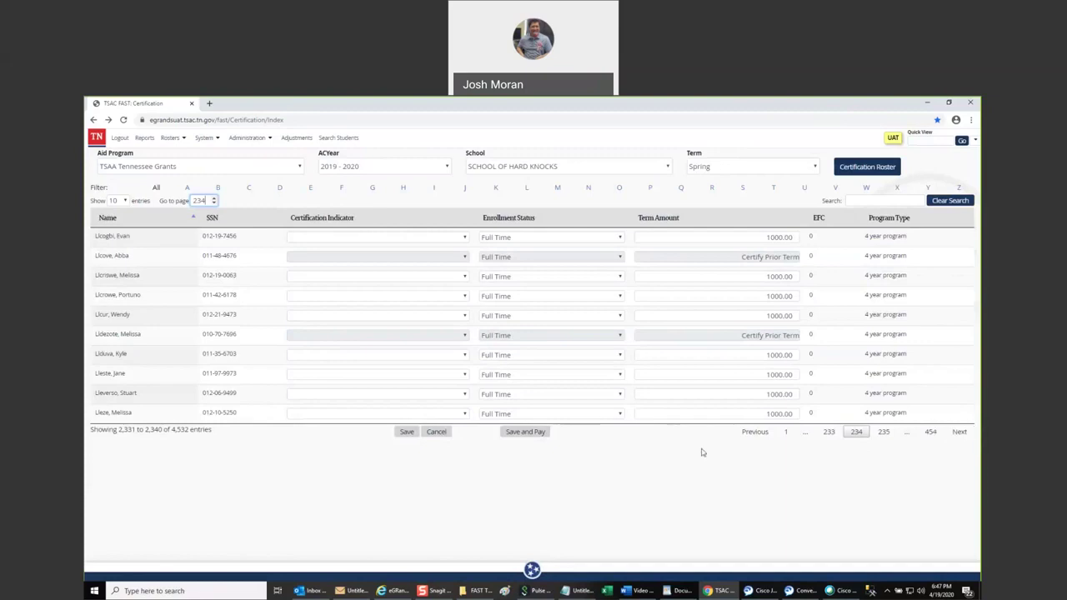
click(795, 460)
double_click(202, 201)
key(alt+Tab)
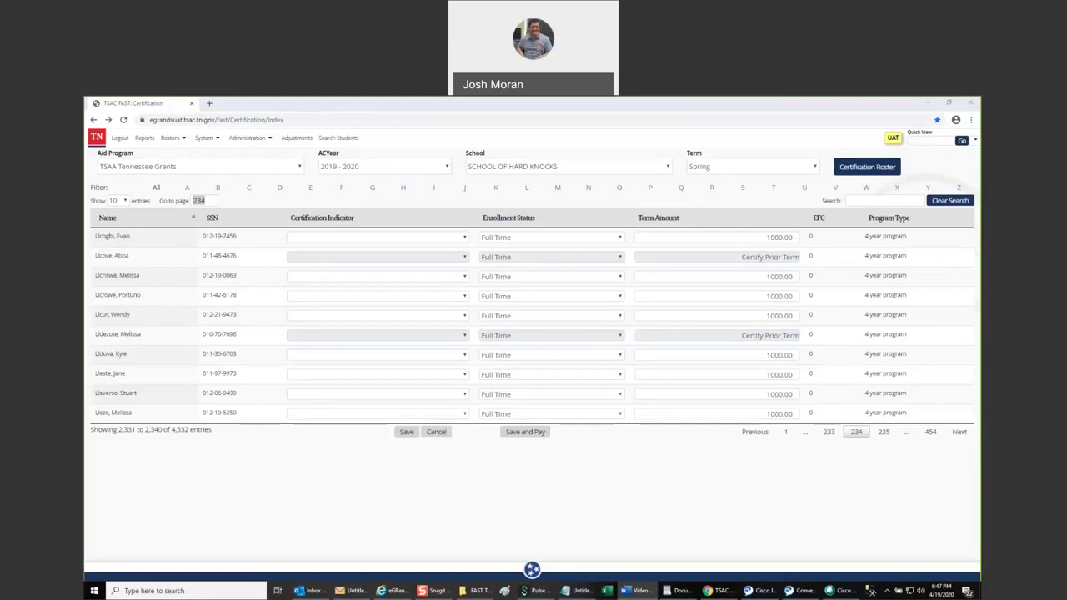
- Return to page 1 of the full student list on the certification roster
click(539, 515)
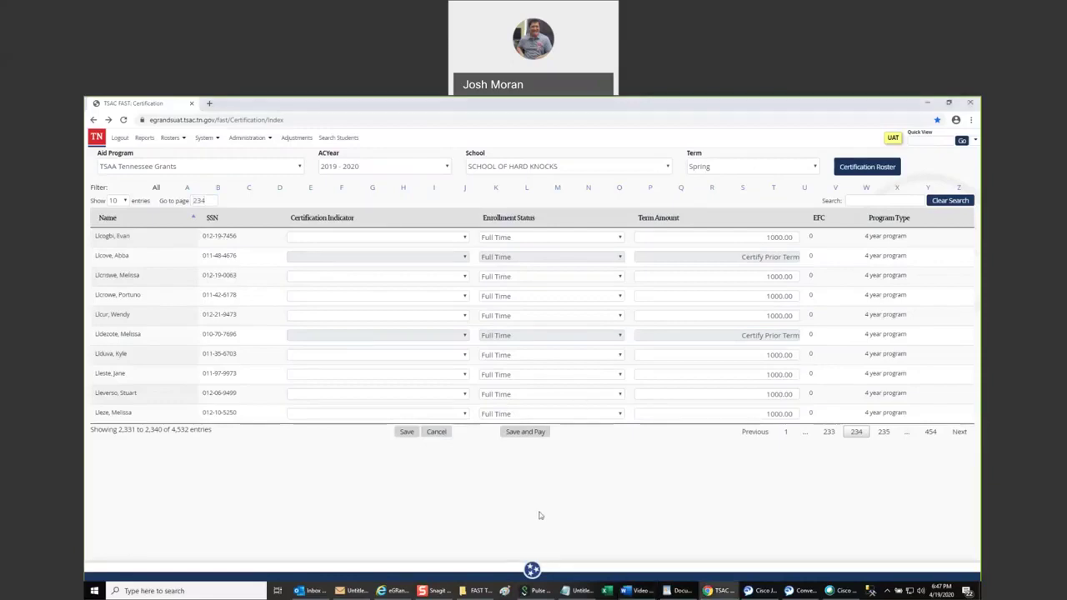
double_click(200, 201)
key(BackSpace)
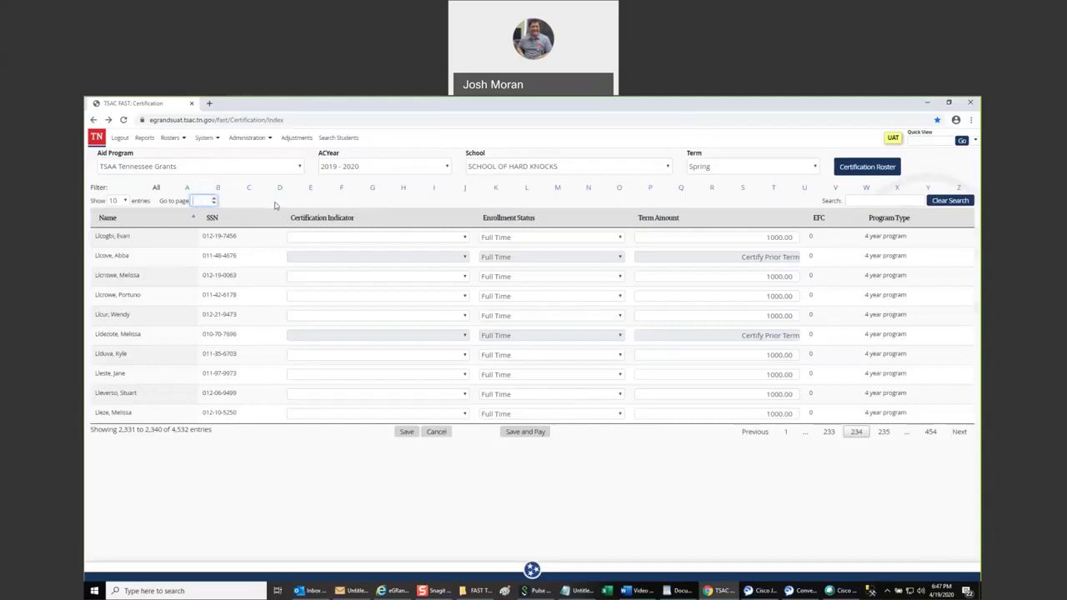
text(1)
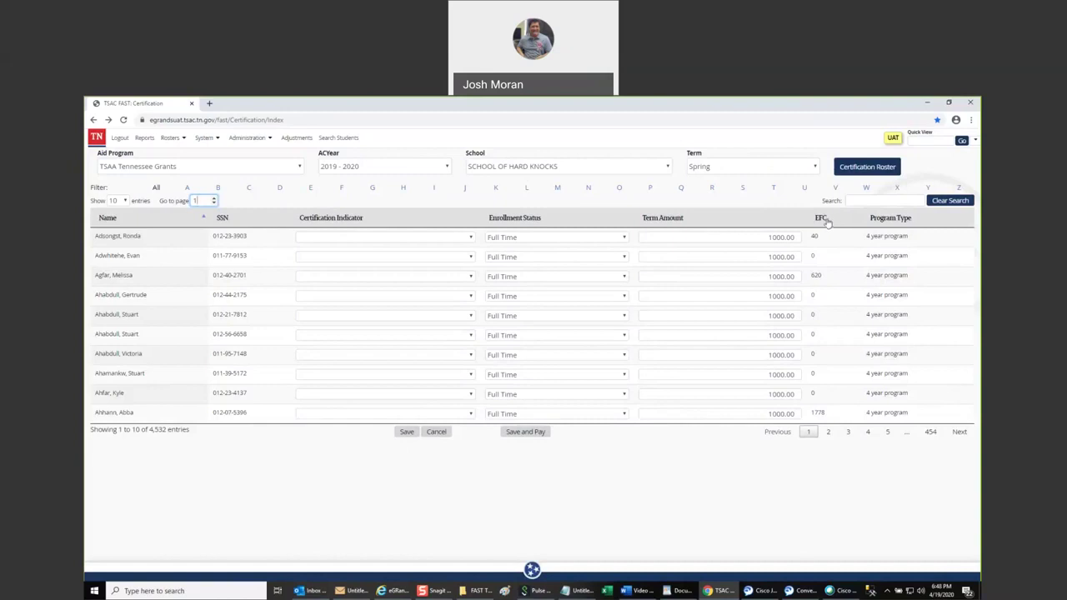
- Sort the roster by EFC in both ascending and descending order, and finish with an ascending sort by Program Type
click(823, 218)
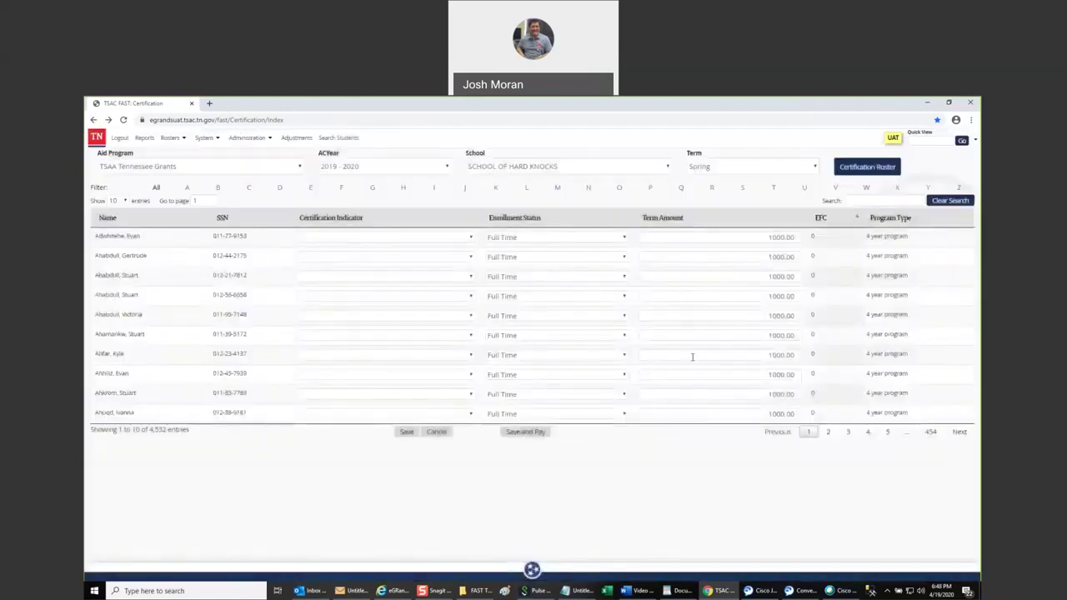
click(823, 220)
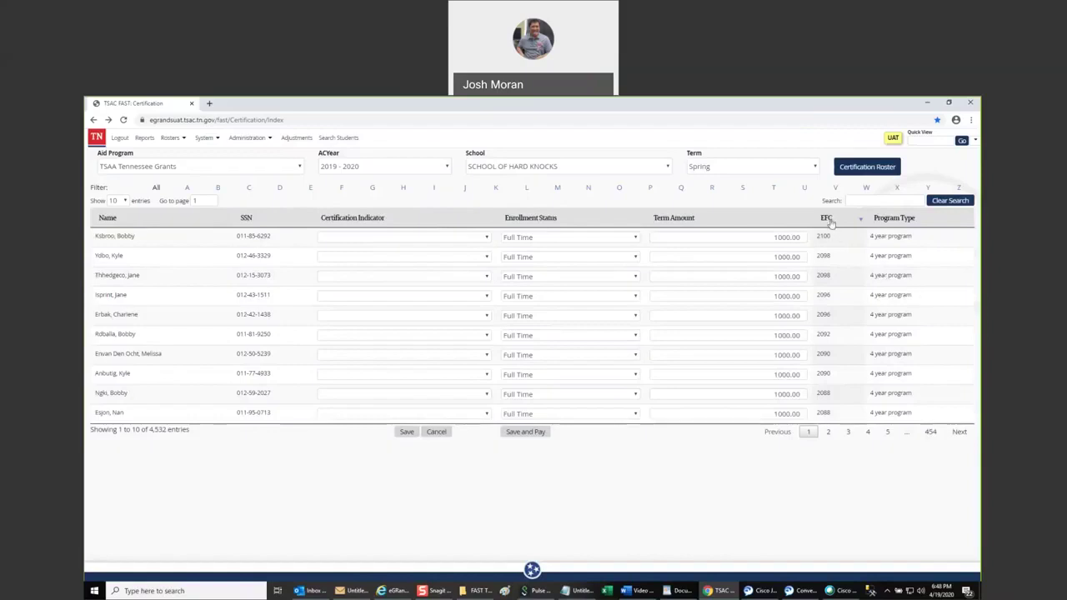
click(831, 220)
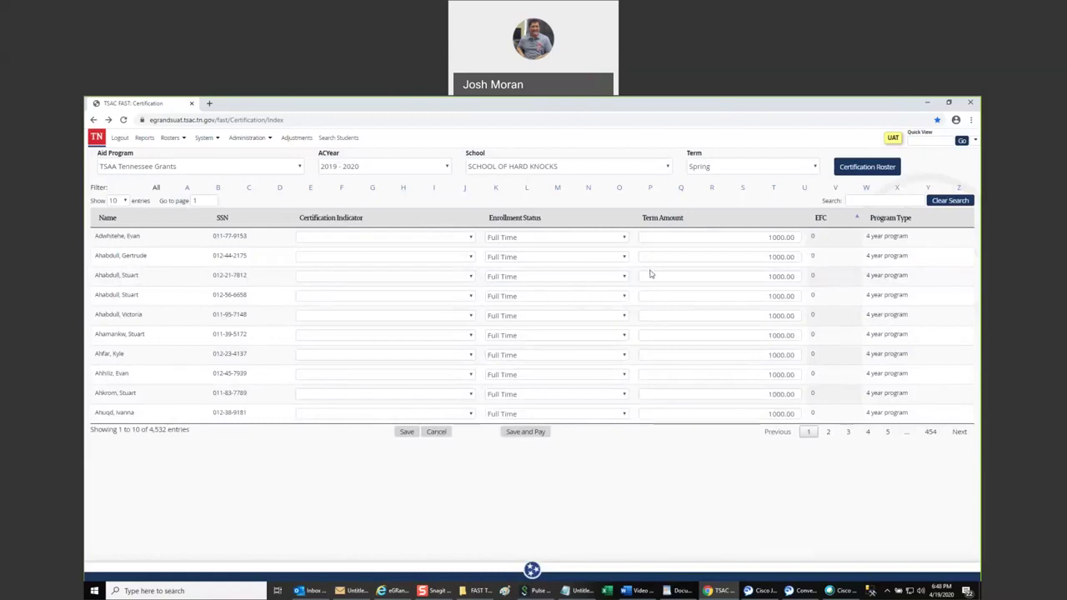
click(907, 222)
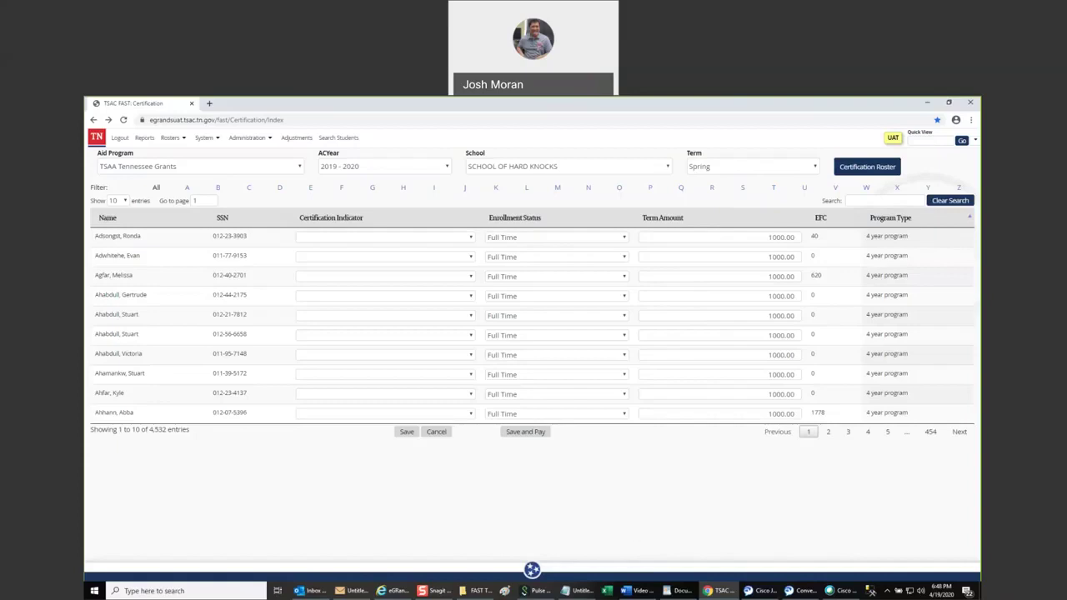
key(alt+Tab)
- Set the first four students' certification indicators, in row order, to Certified, Graduated, Less Than Half Time and Not Enrolled
click(437, 240)
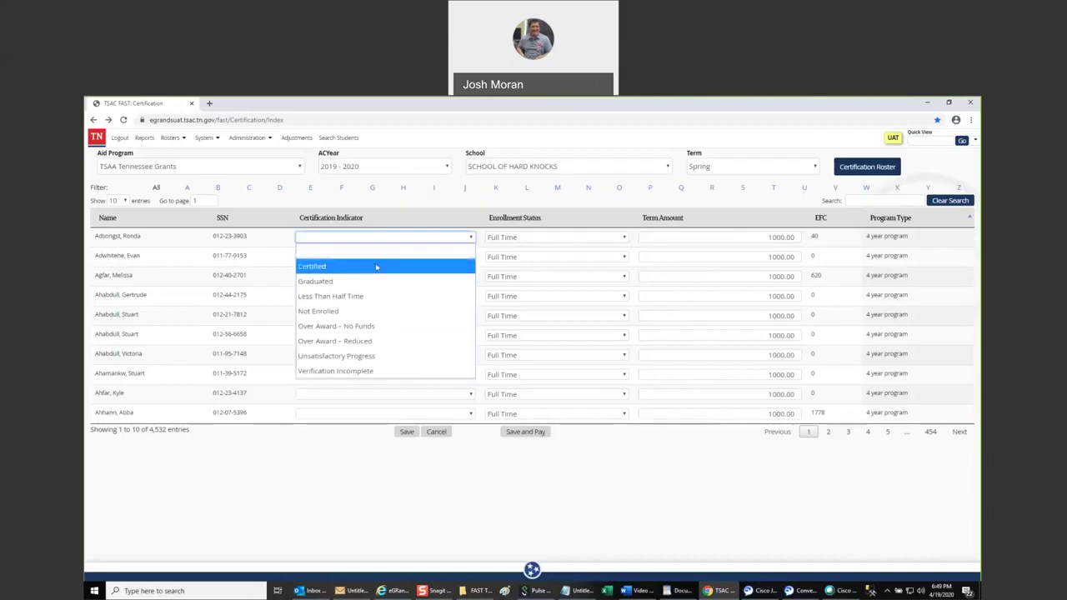
click(365, 257)
click(370, 257)
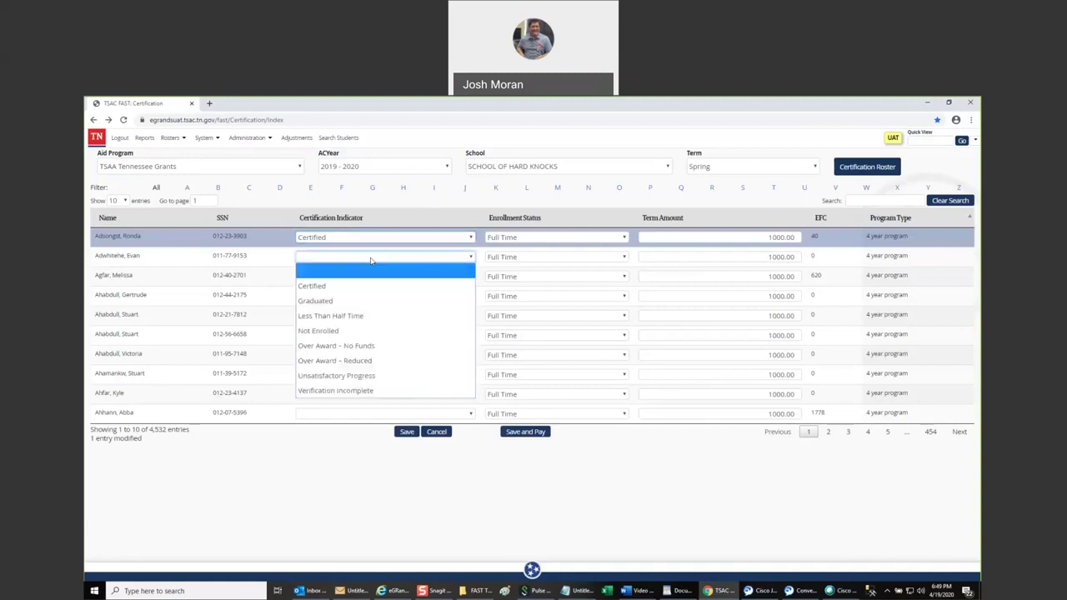
click(367, 296)
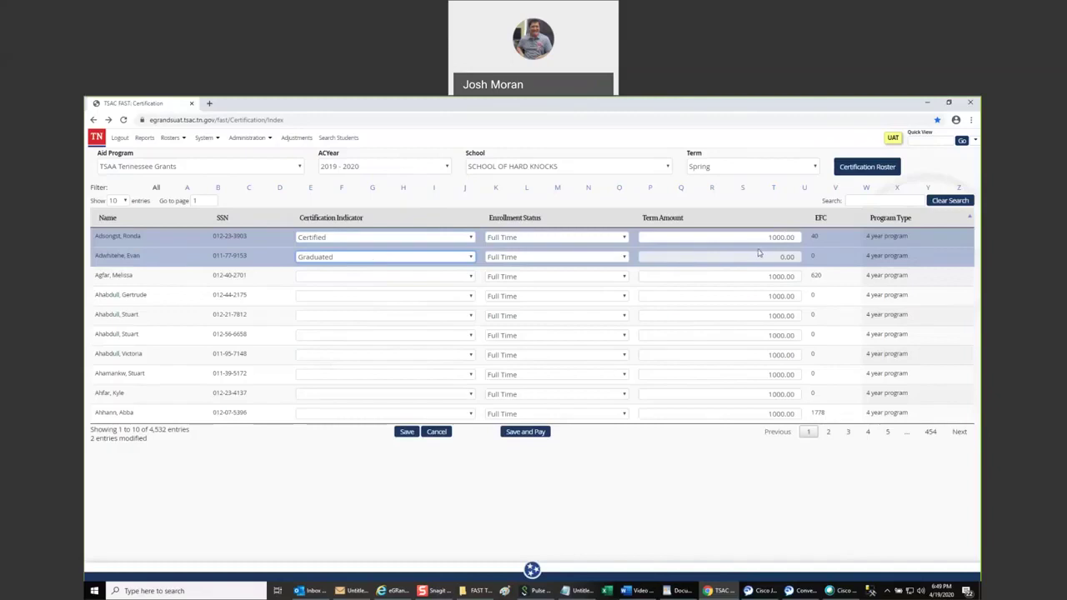
click(344, 276)
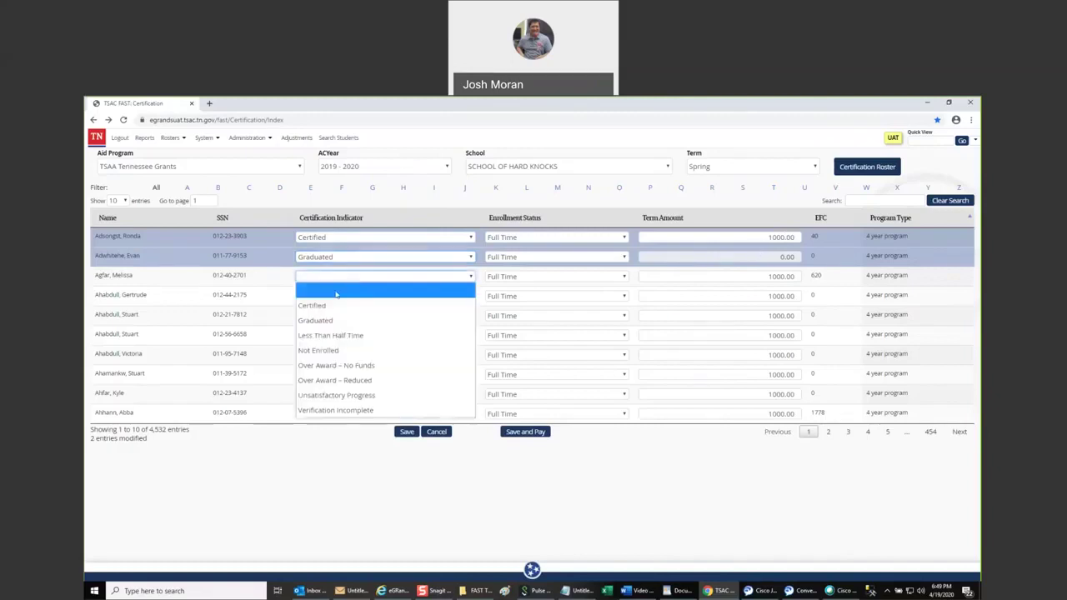
click(334, 334)
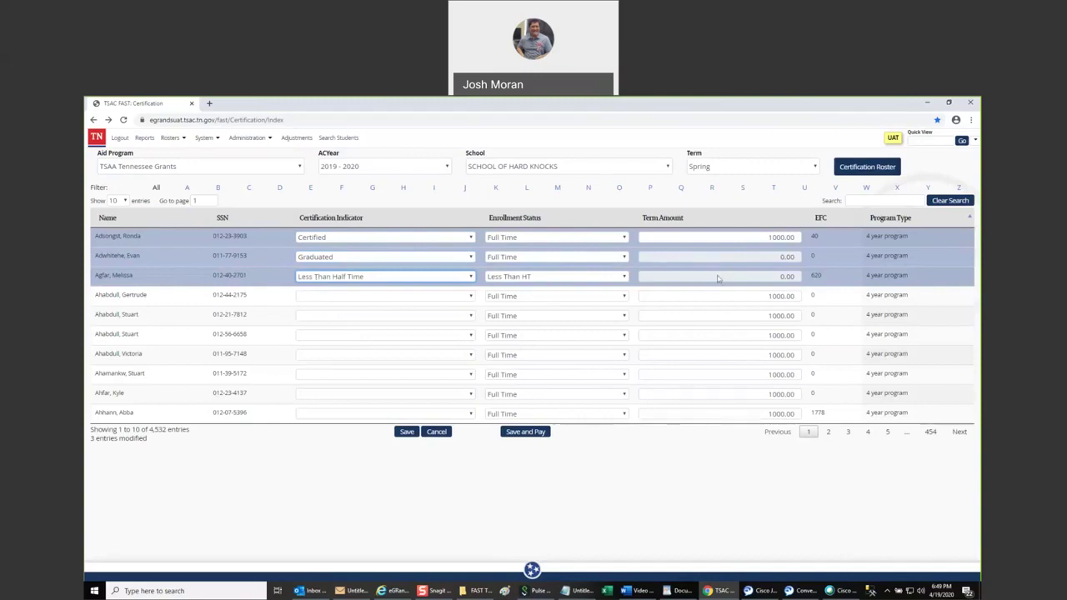
click(403, 297)
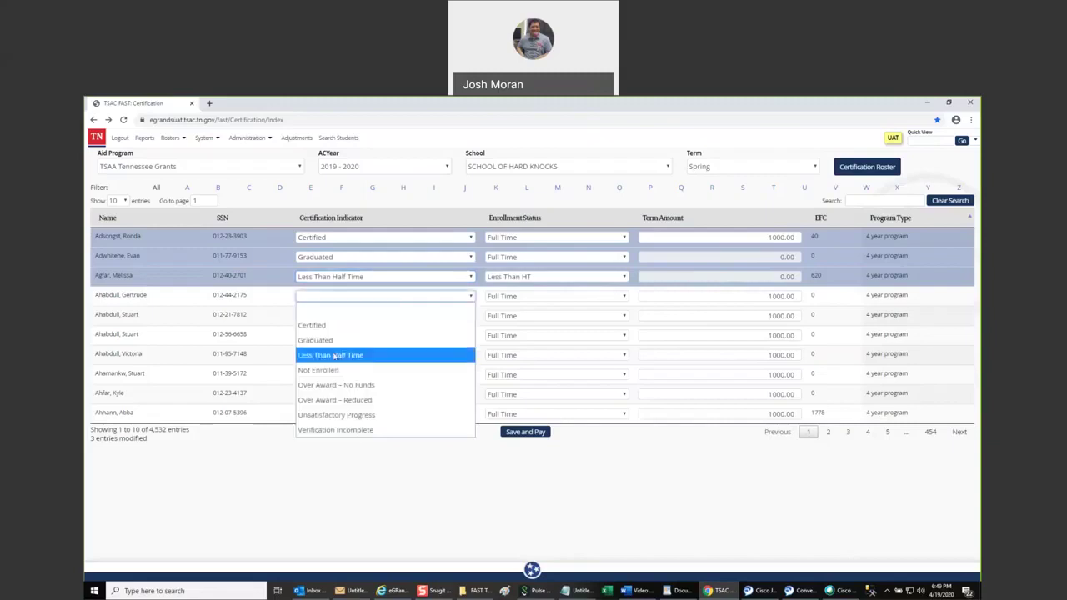
click(384, 369)
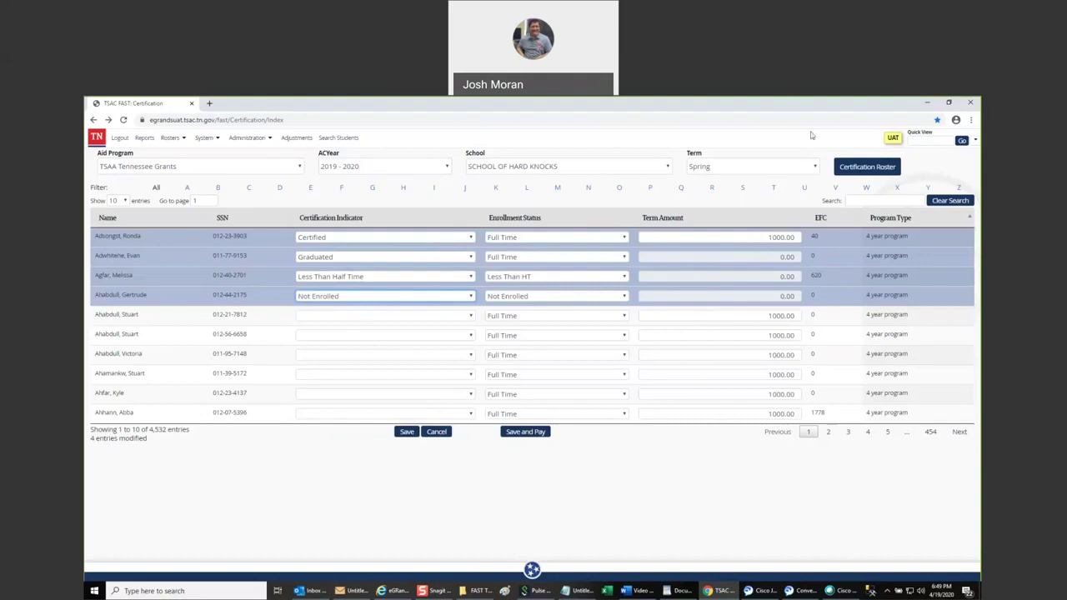
- Set the certified first student's term amount to 1000.01
key(BackSpace)
text(1)
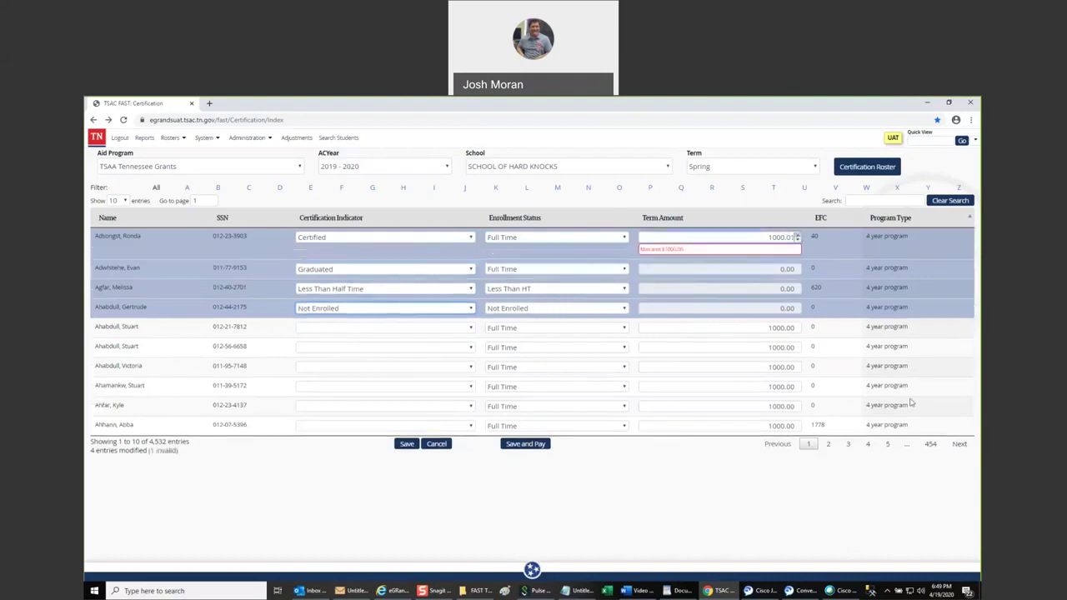
click(678, 523)
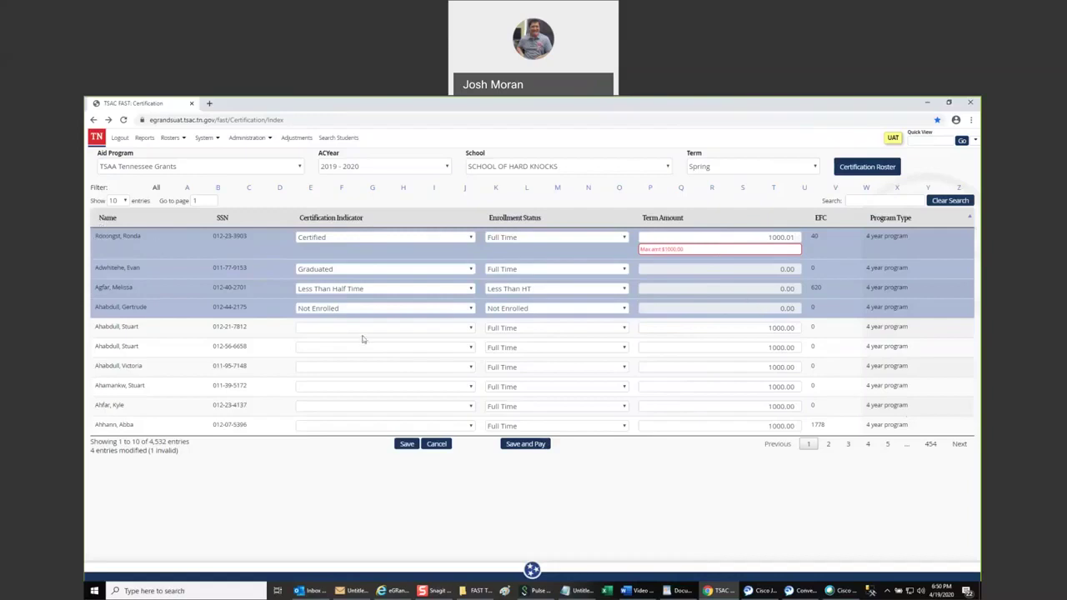
- Save the modified roster entries, ignoring the invalid record and keeping only the valid ones
click(407, 445)
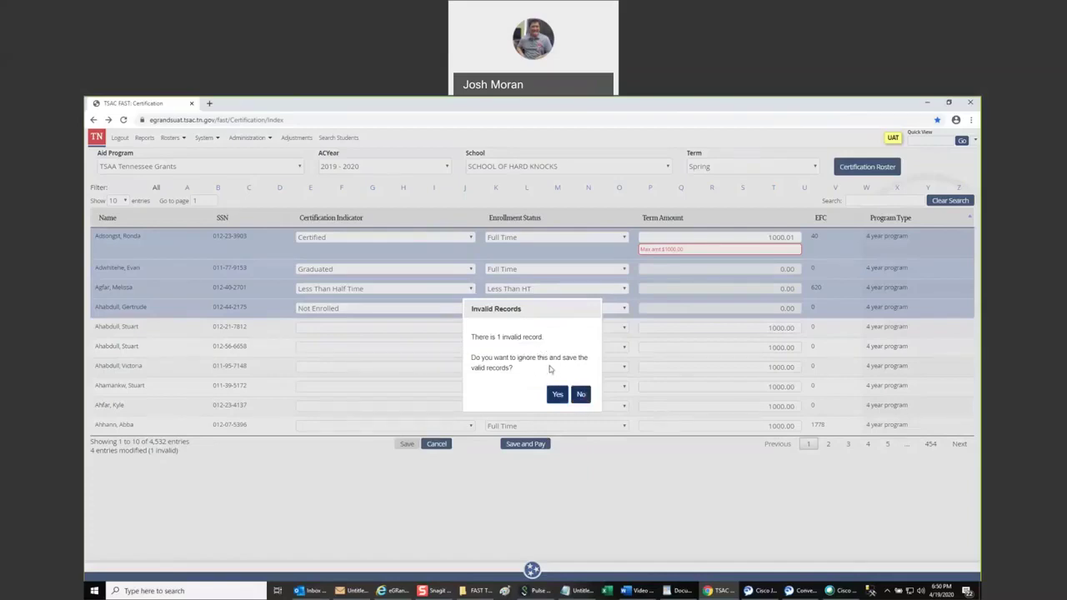
click(556, 396)
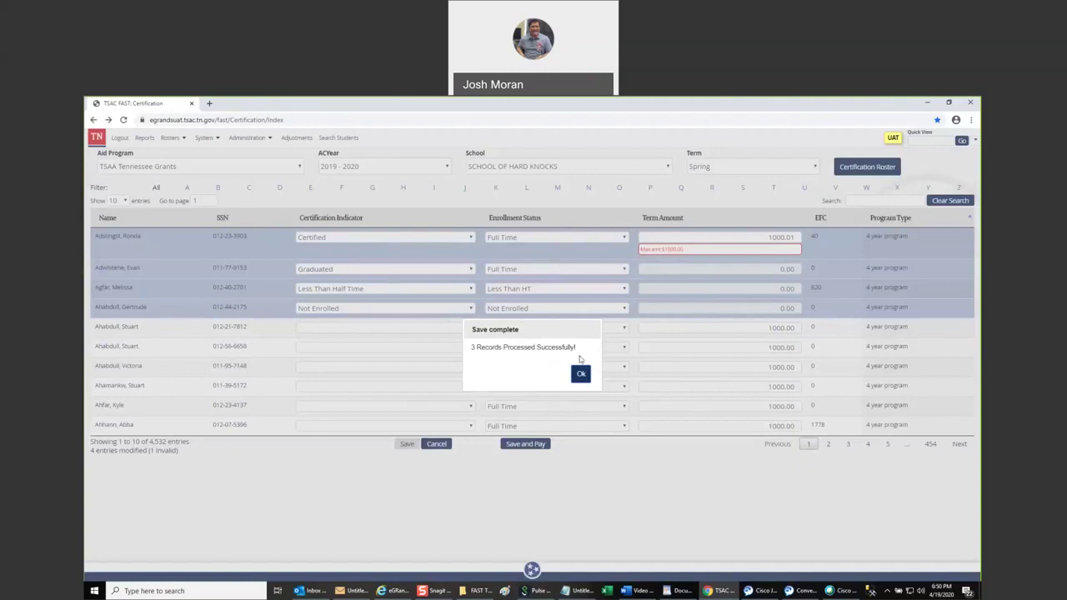
click(581, 374)
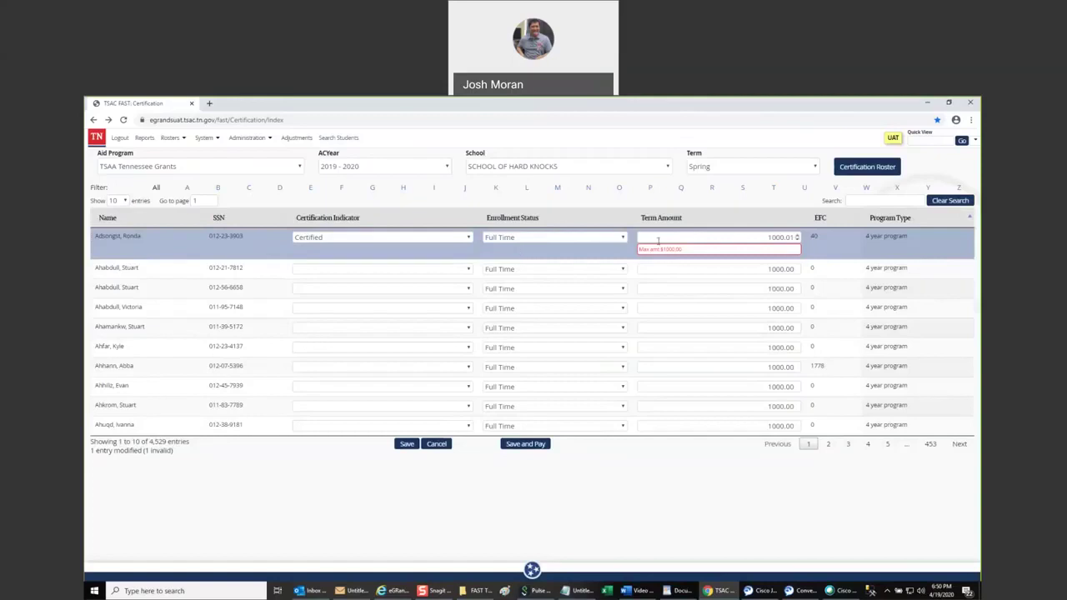
- Correct the certified student's term amount to 1000 and save the entry
click(790, 237)
key(BackSpace)
key(BackSpace)
key(BackSpace)
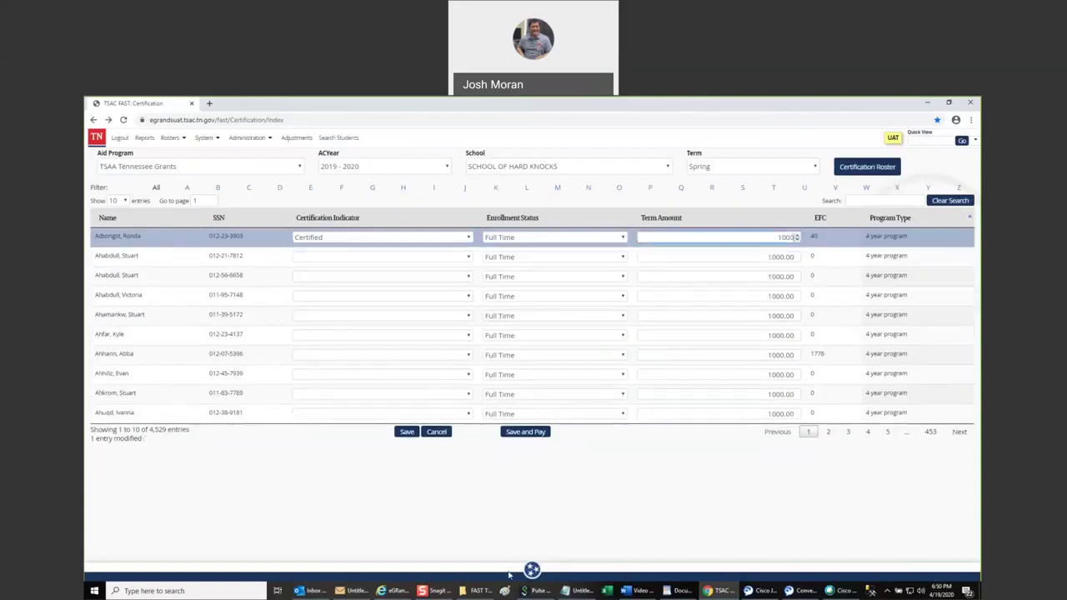
click(407, 432)
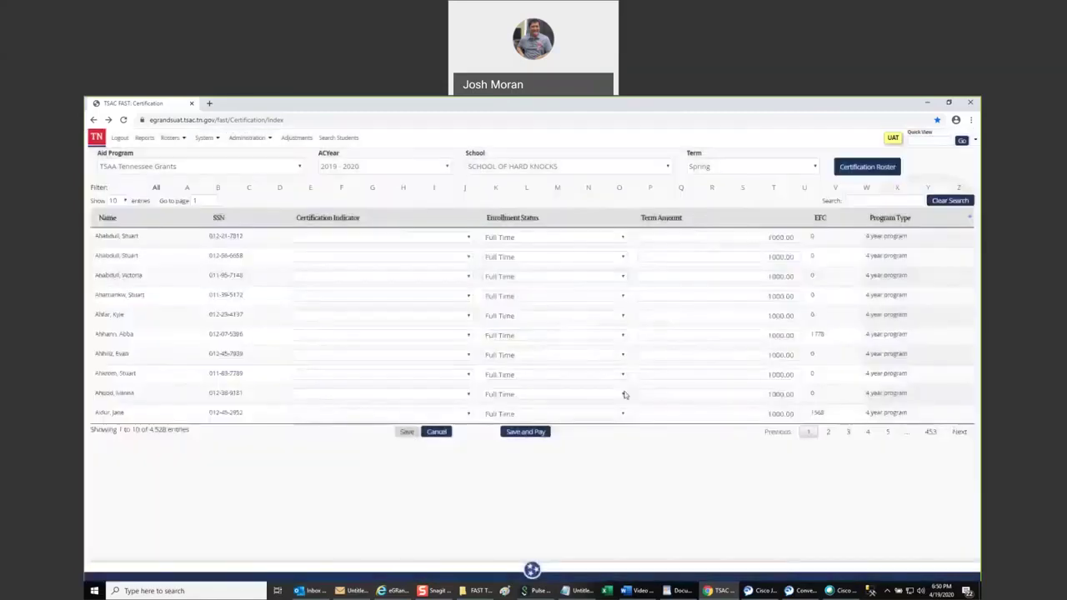
click(581, 373)
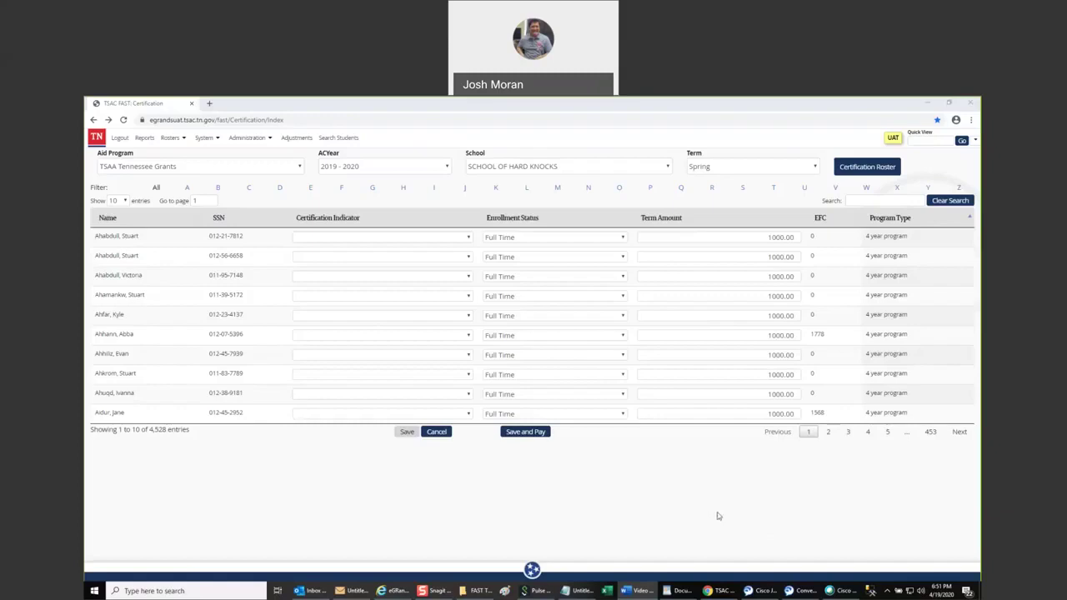
- Copy the SSN of the first listed student, set the certification indicator to Certified and save the record
drag(248, 236, 209, 236)
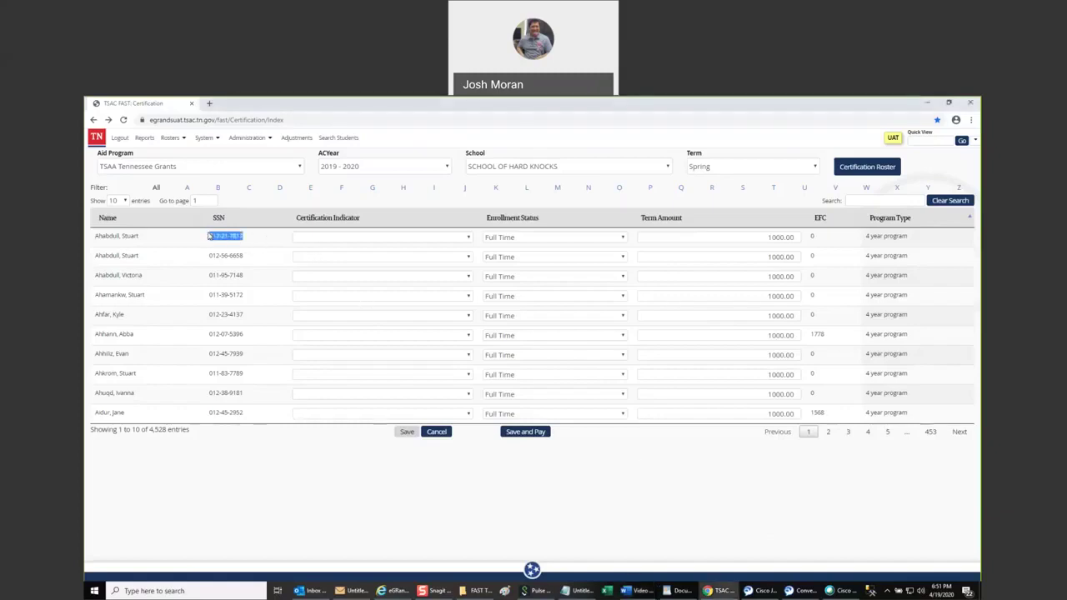
click(370, 240)
click(362, 267)
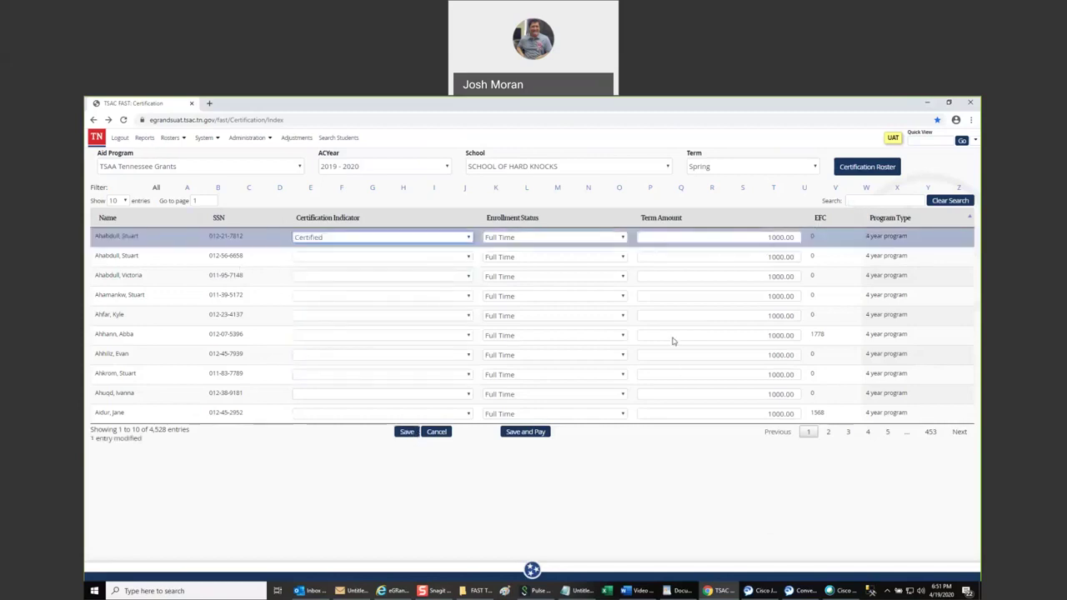
click(407, 431)
click(585, 382)
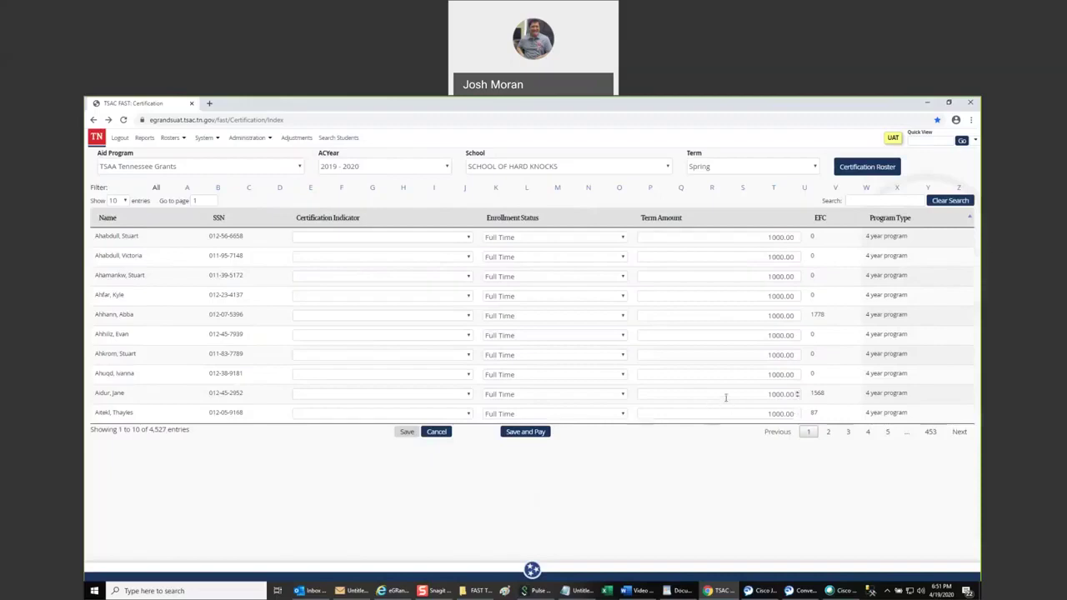
- Look up the just-certified student in Quick View by the copied SSN and open the Transaction History
click(916, 140)
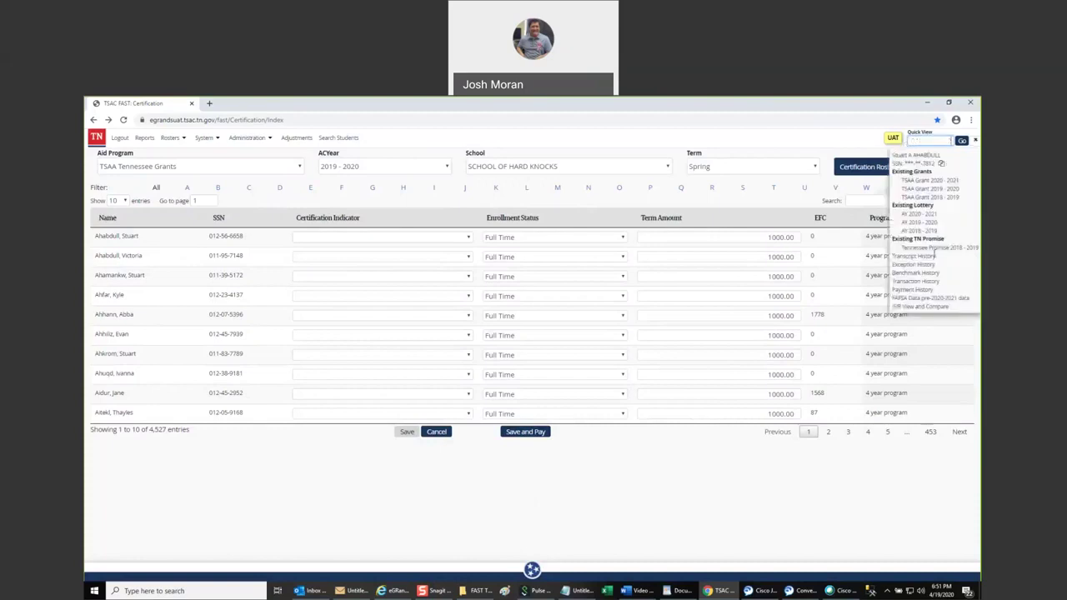
click(923, 282)
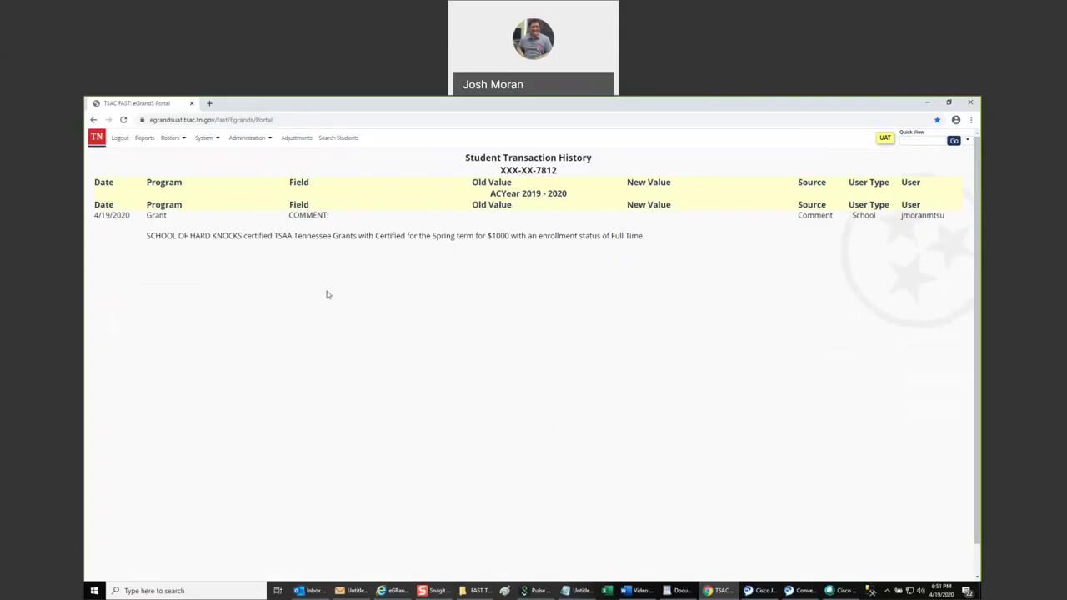
- Examine the certification comment for the school, aid program, indicator, term, amount and enrollment status
drag(241, 238, 146, 238)
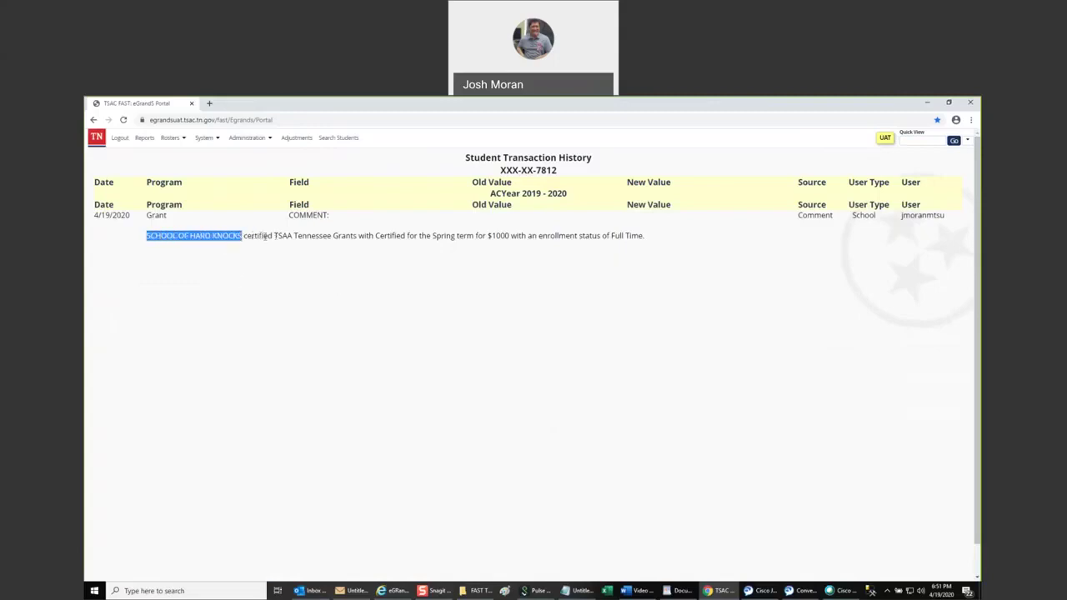
drag(274, 237, 509, 237)
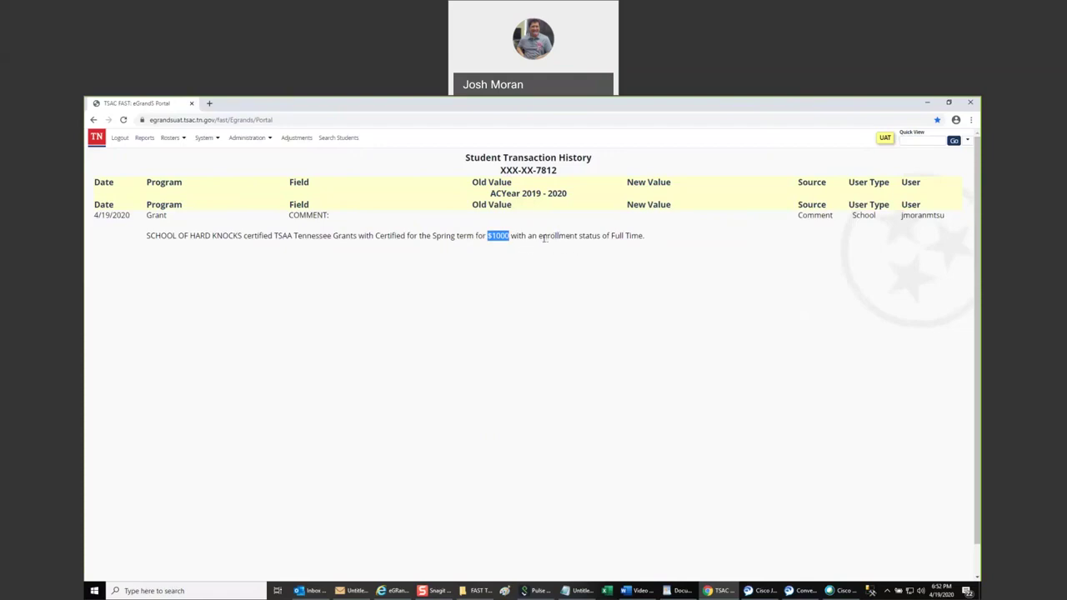
click(515, 237)
drag(512, 237, 648, 238)
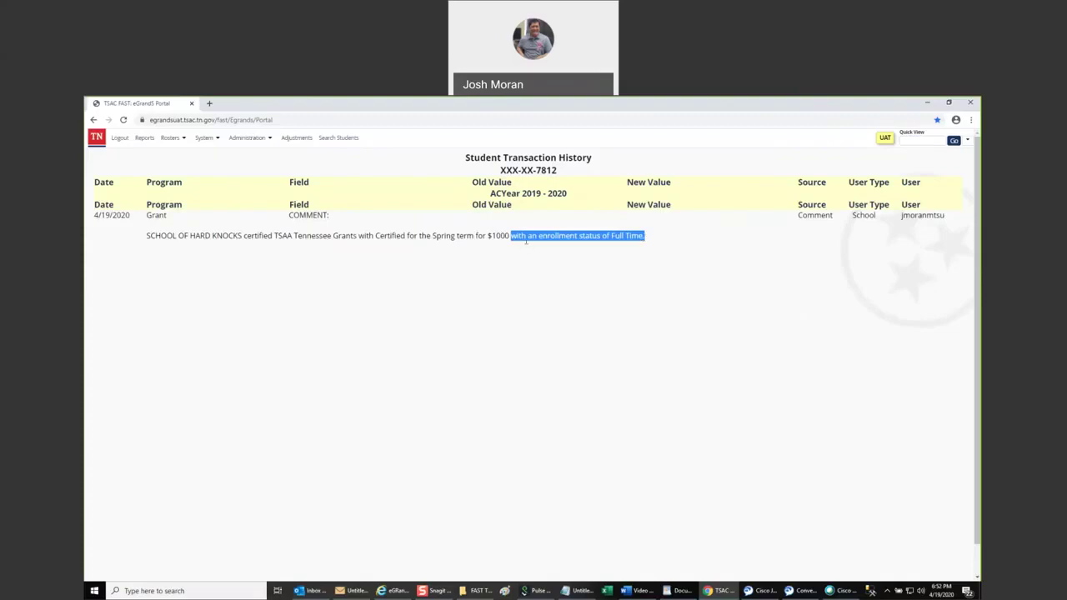
drag(525, 239, 159, 235)
double_click(442, 236)
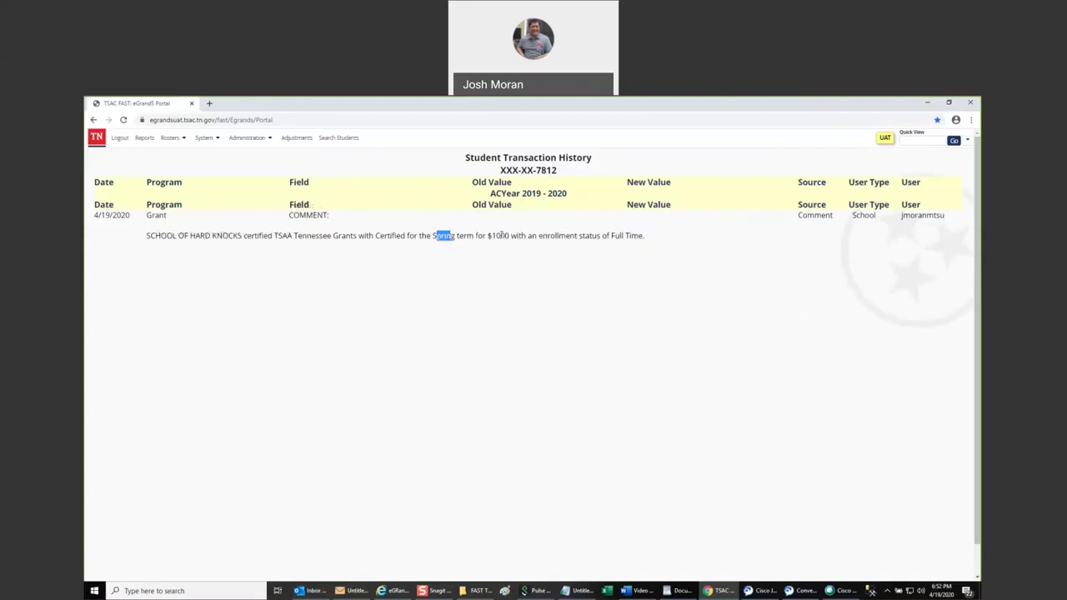
drag(510, 236, 148, 241)
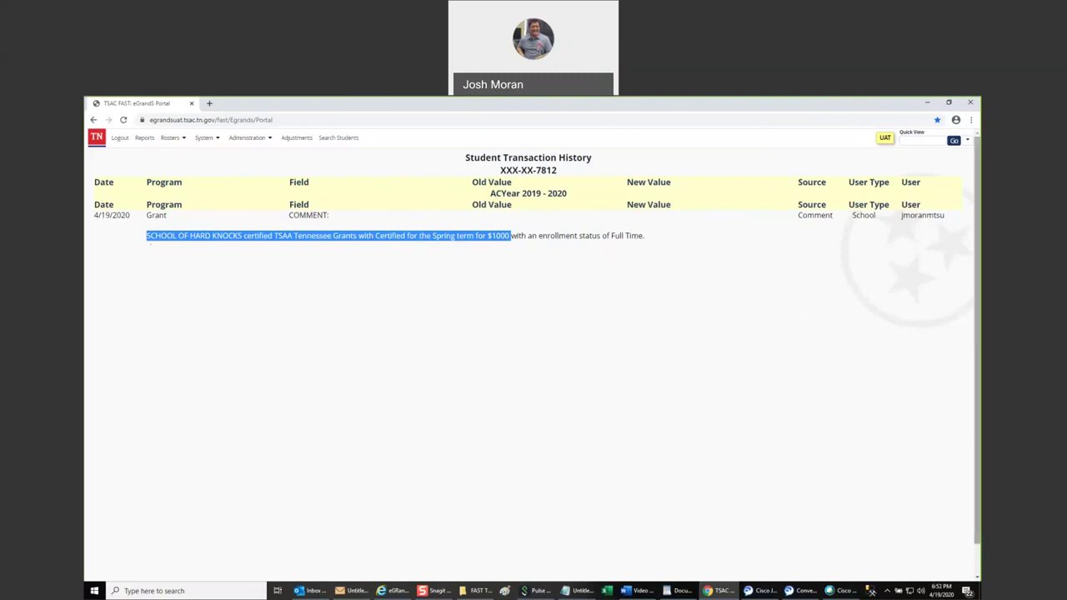
key(alt+Tab)
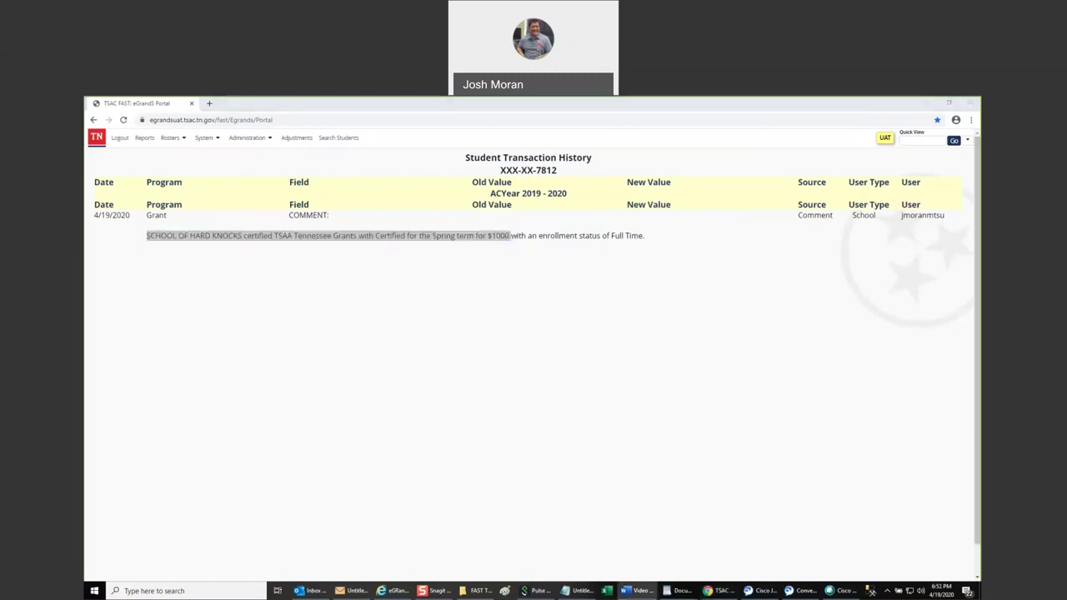